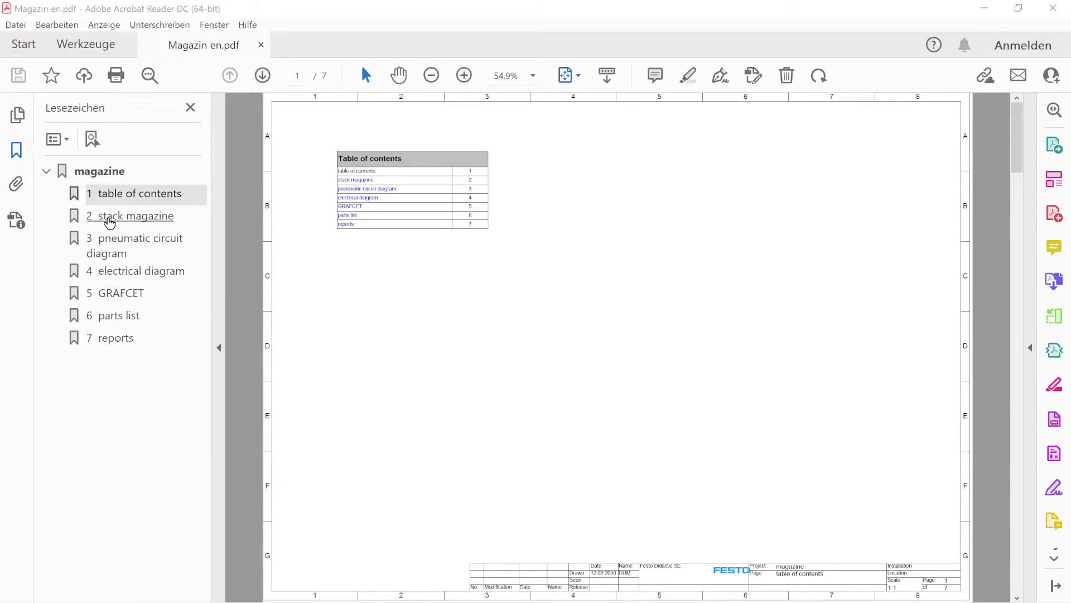
Step: Browse the PDF bookmarks: stack magazine, pneumatic circuit, electrical diagram, GRAFCET, parts list, reports
click(109, 219)
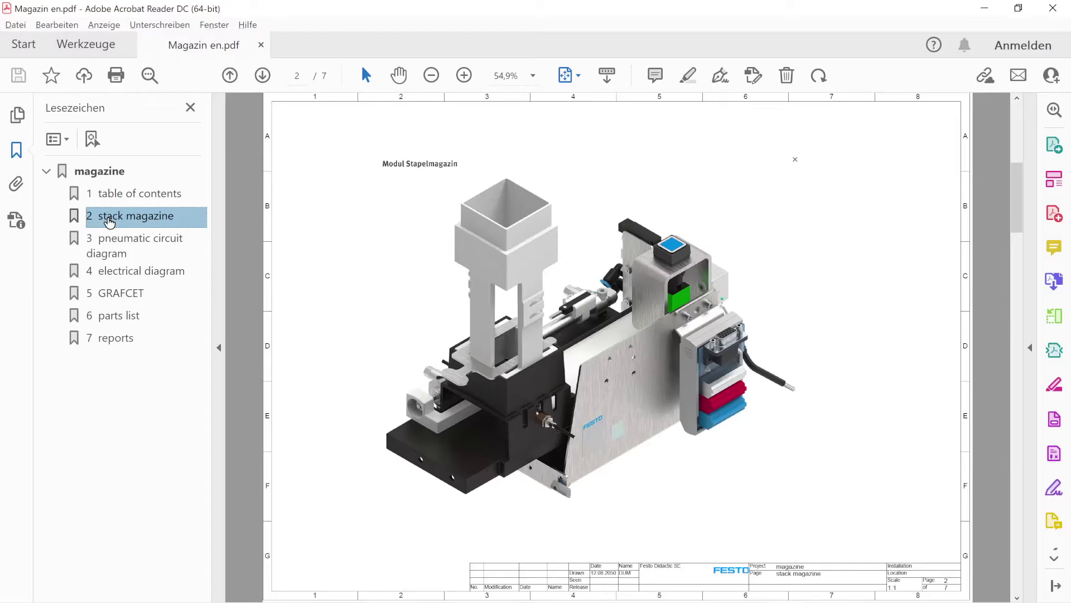
click(117, 246)
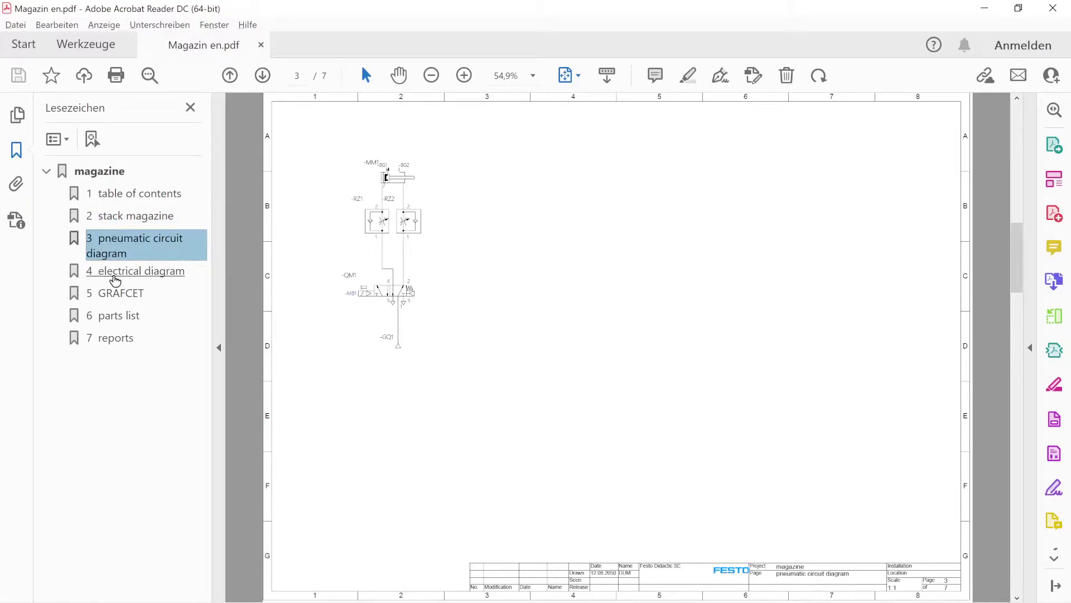
click(116, 279)
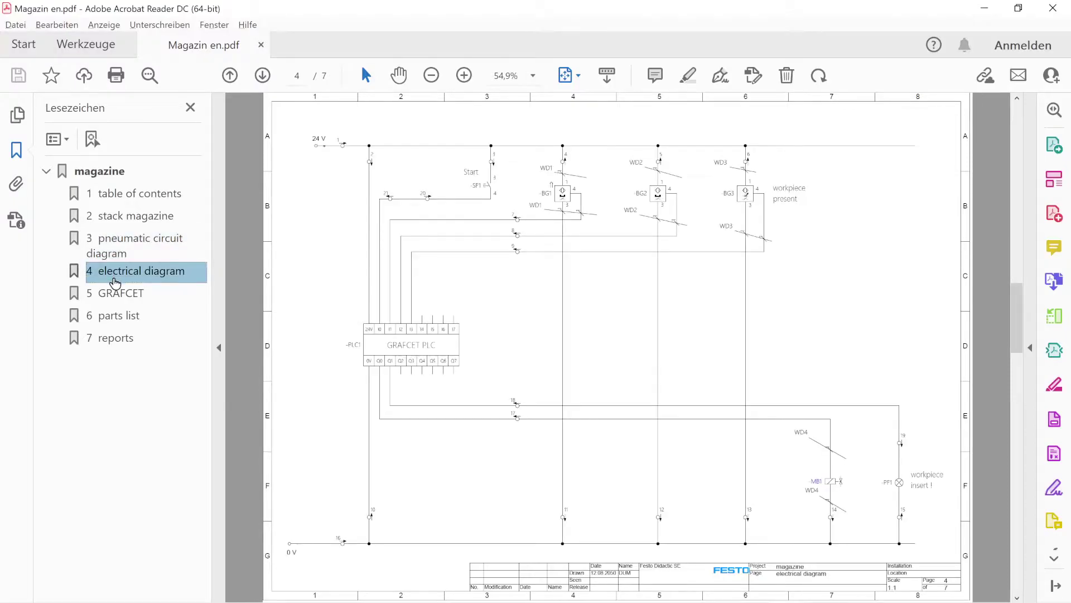
click(115, 302)
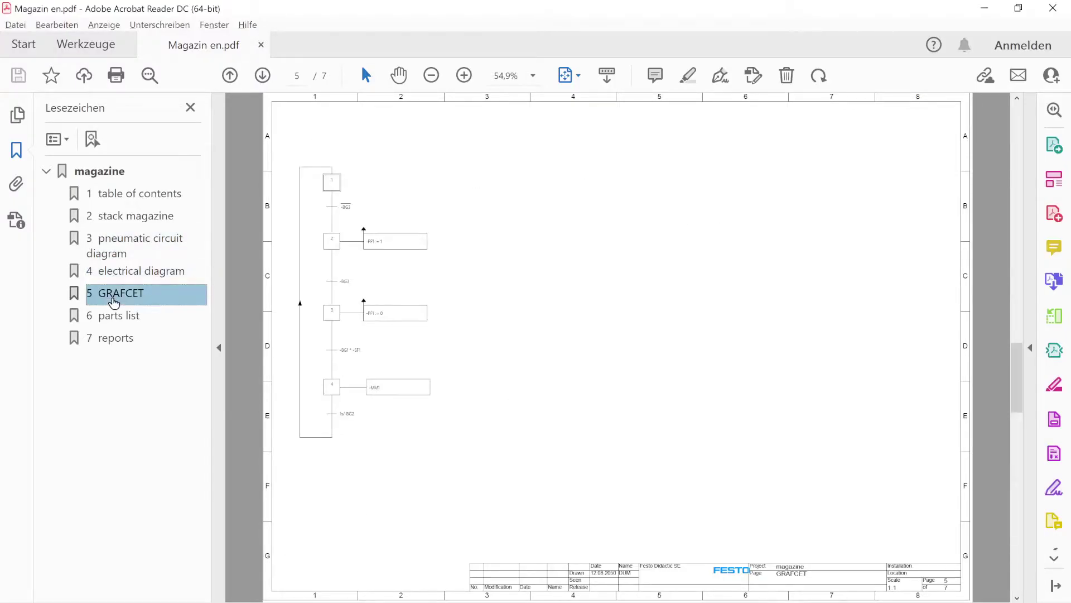
click(109, 322)
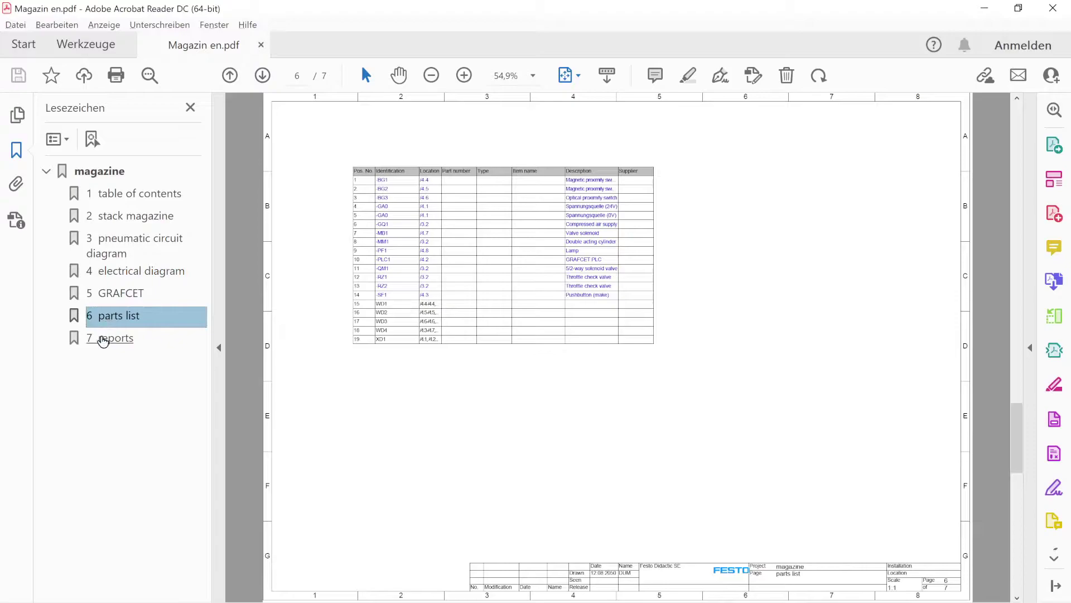
click(102, 343)
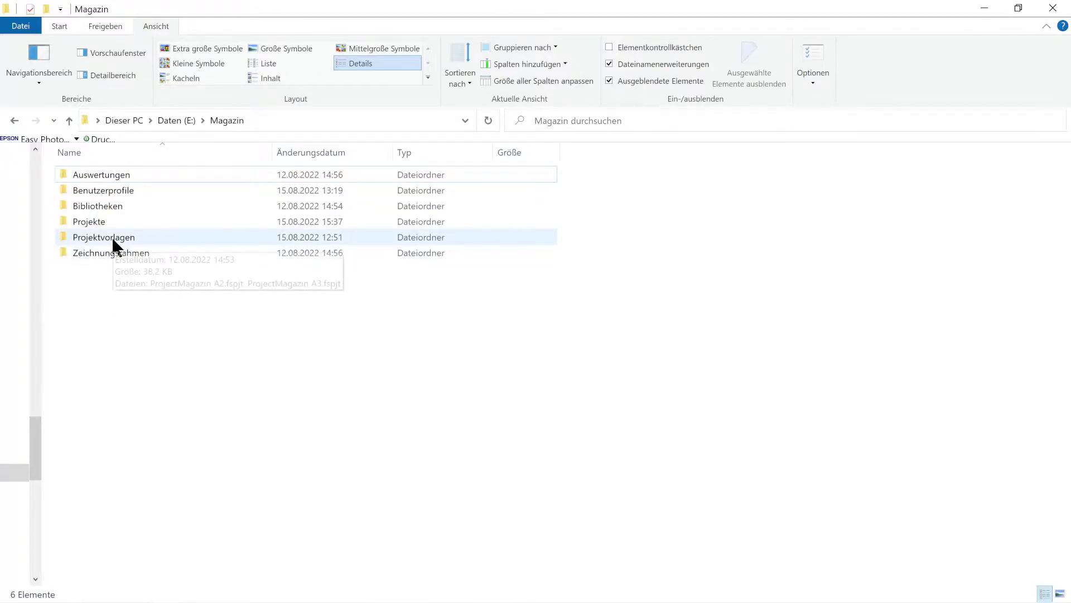
Step: Review the Zeichnungsrahmen folder, then open the Projektvorlagen folder in E:\Magazin
click(111, 236)
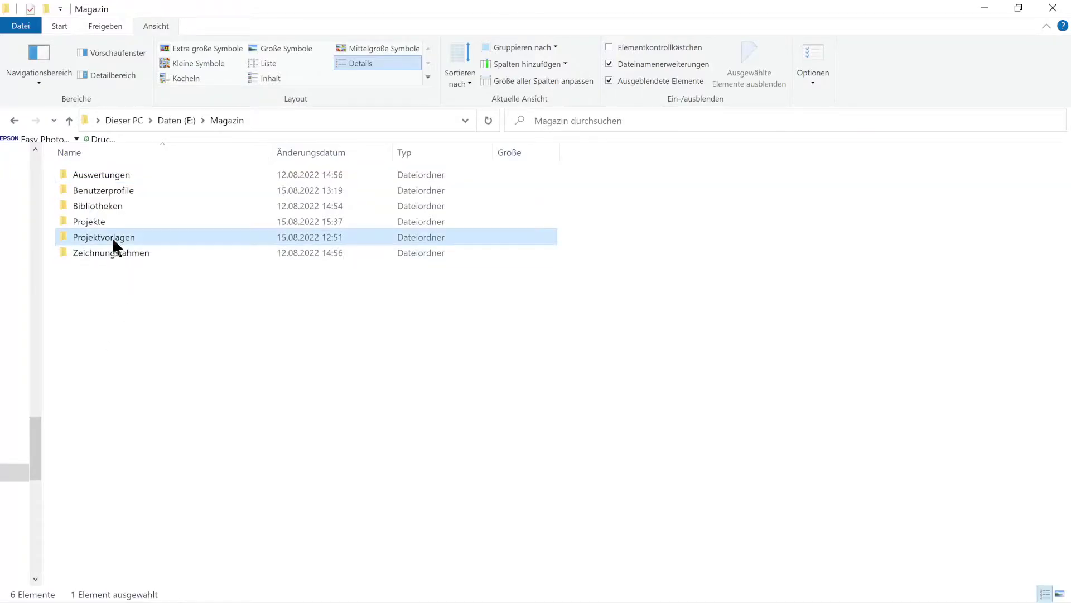
double_click(84, 253)
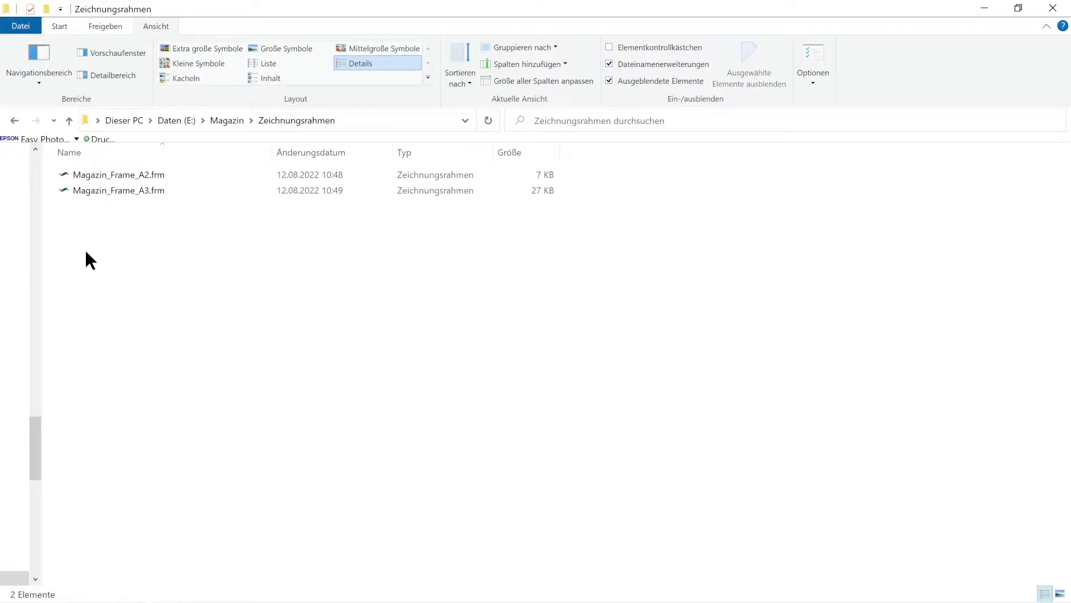
click(219, 121)
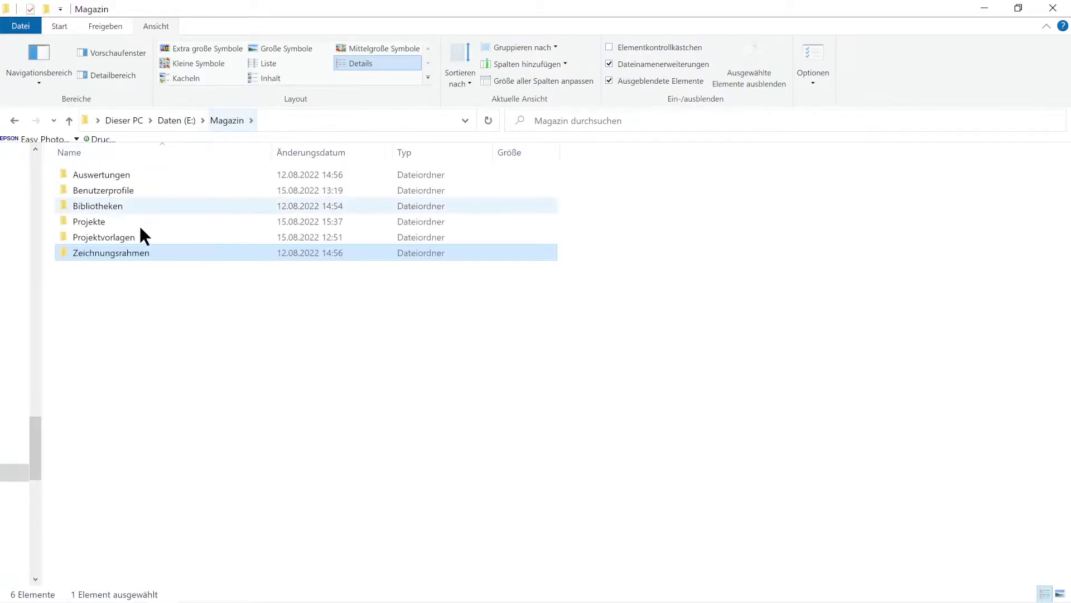
double_click(125, 237)
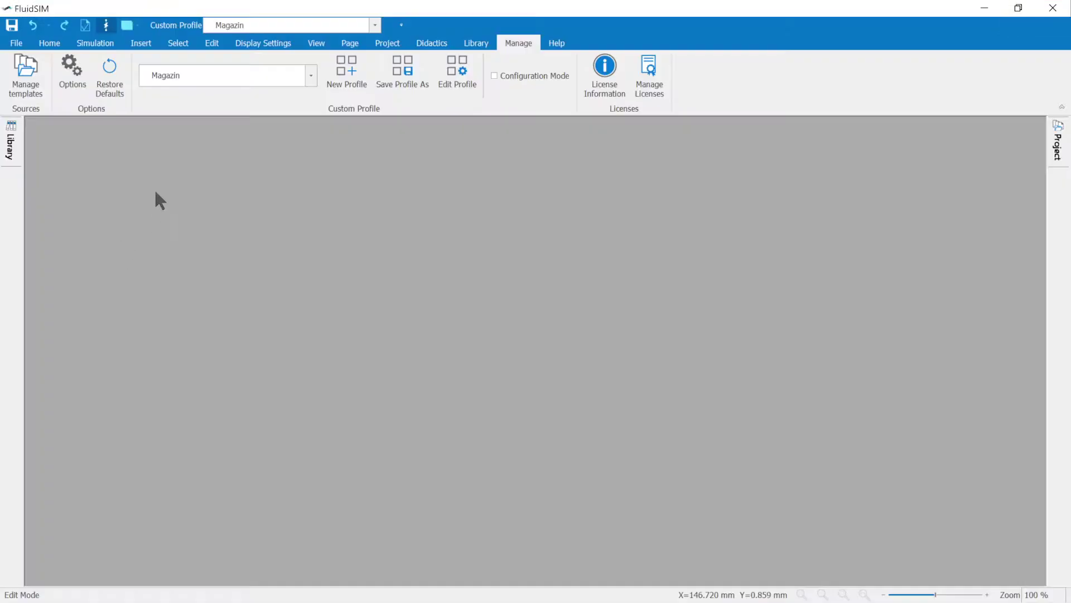
Step: Browse the template manager's Drawing Frames, Reports and Custom Profiles sections, ending on Project templates
click(25, 84)
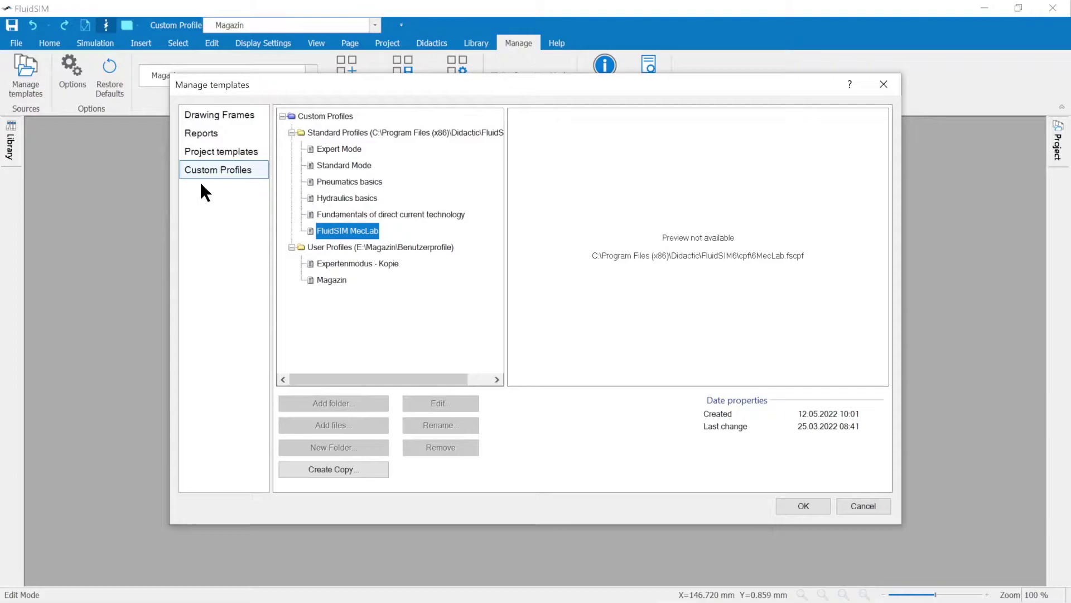
click(202, 170)
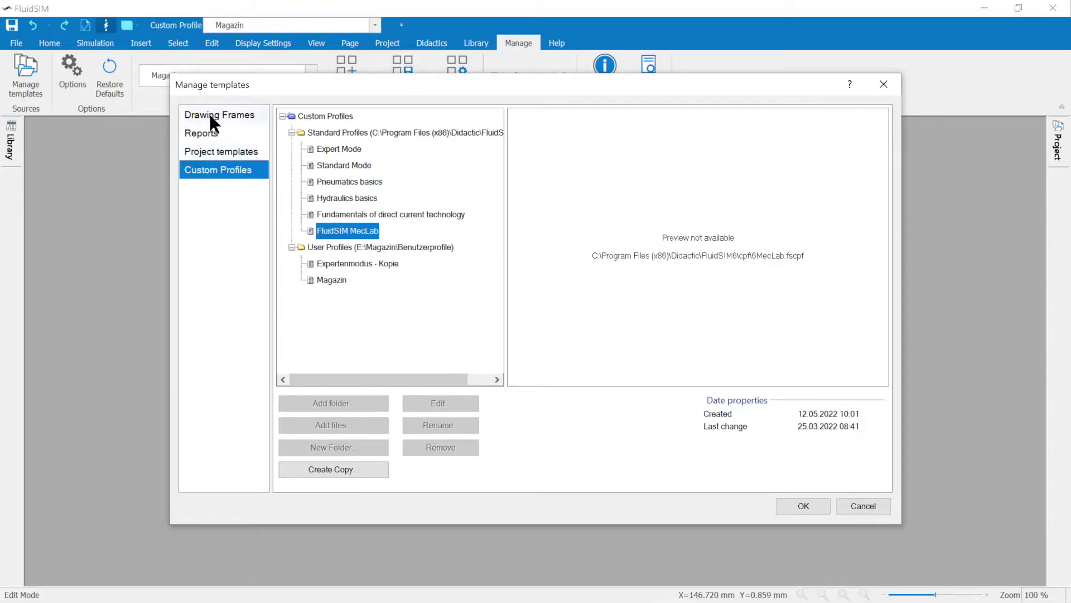
click(209, 114)
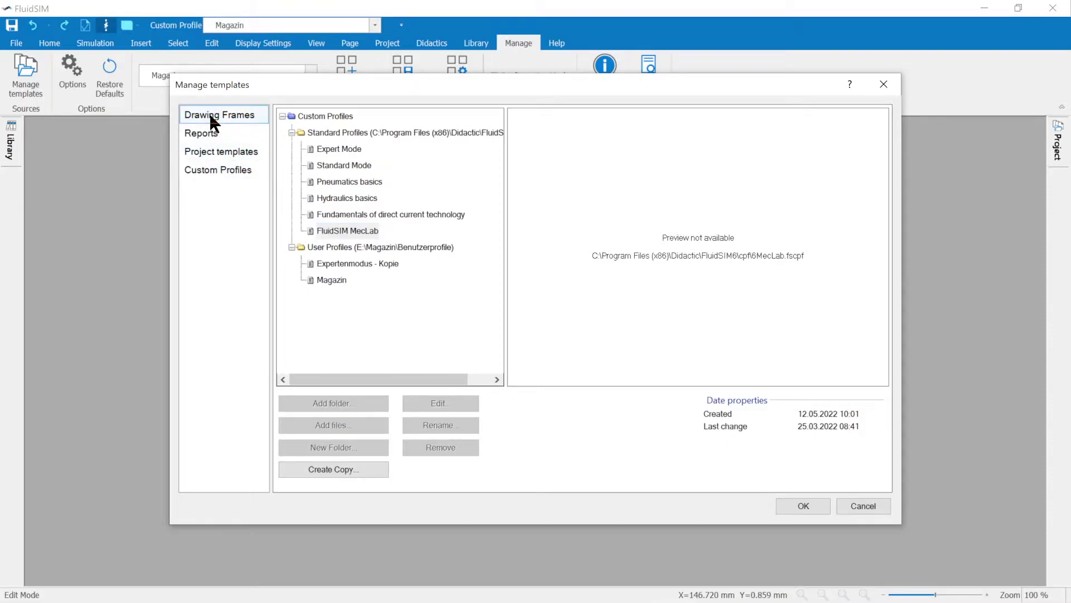
click(202, 153)
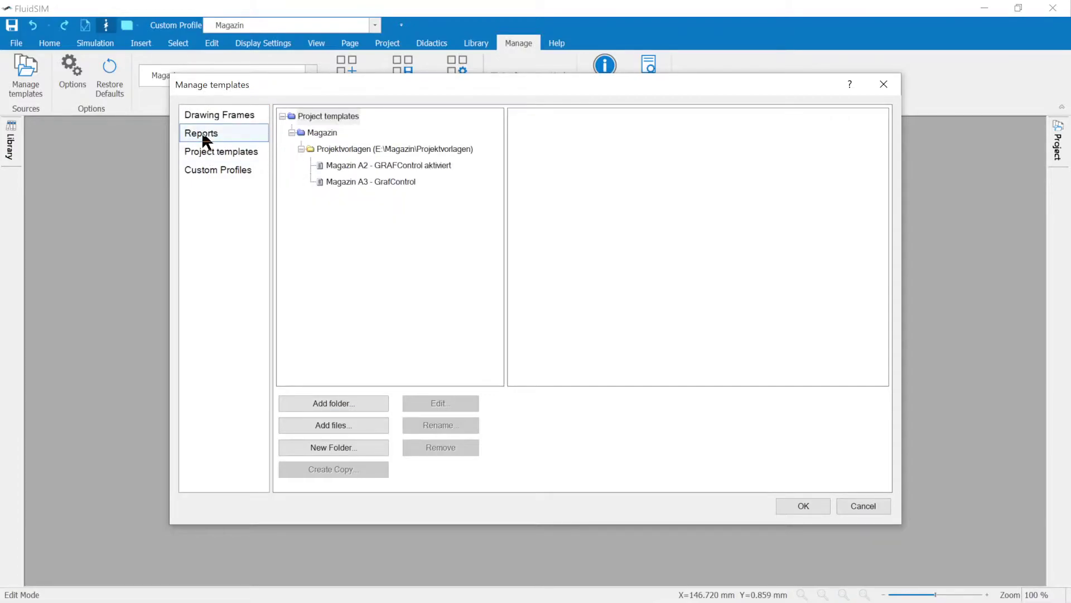
click(201, 133)
click(211, 176)
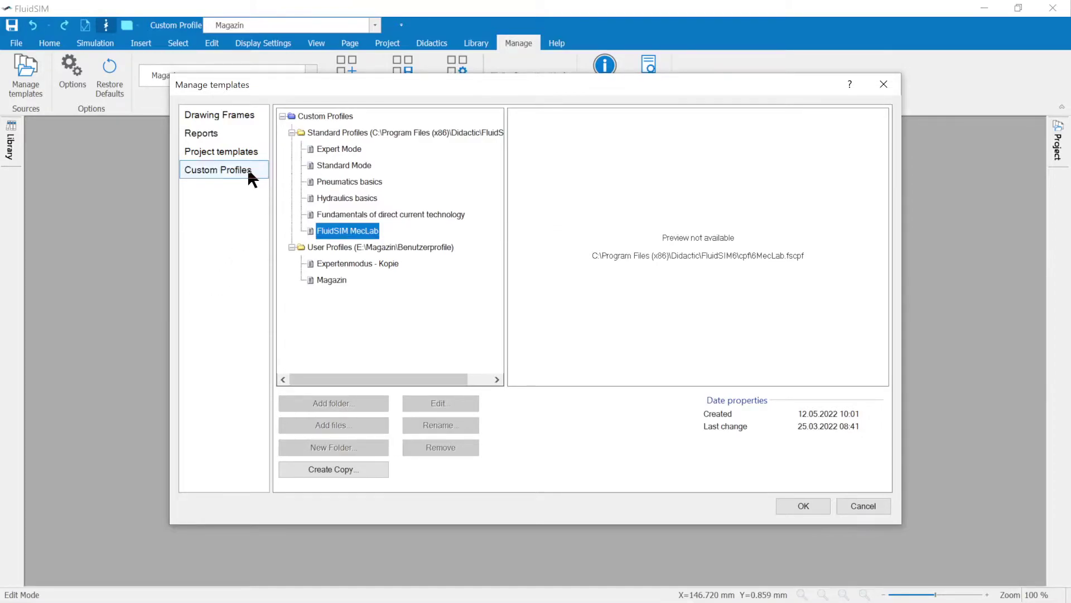
click(236, 156)
click(331, 181)
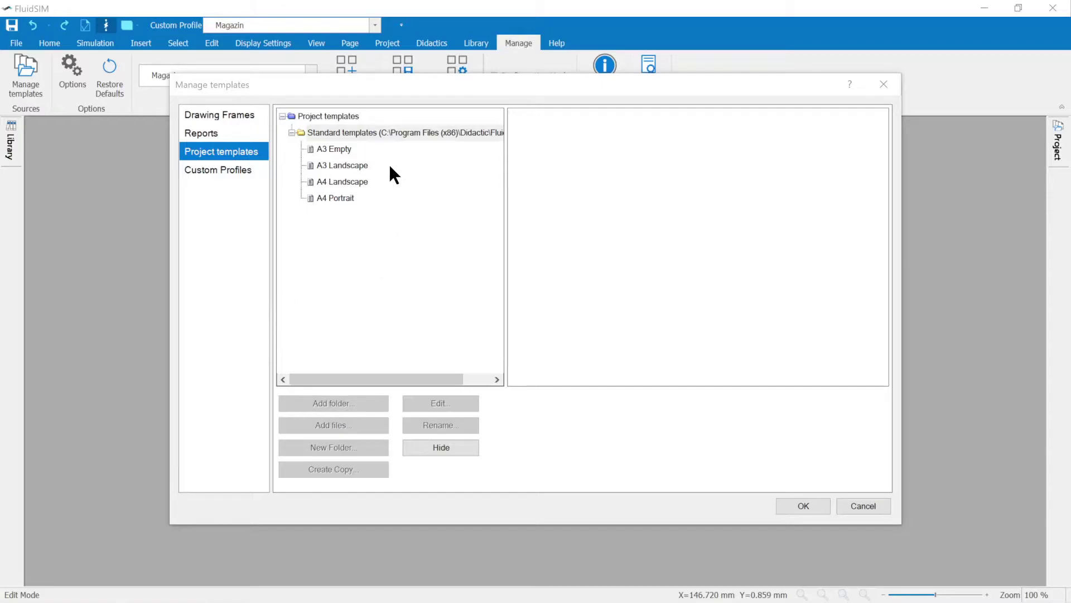
Step: Preview the A3 Landscape template, then hide the Standard project templates folder
click(357, 134)
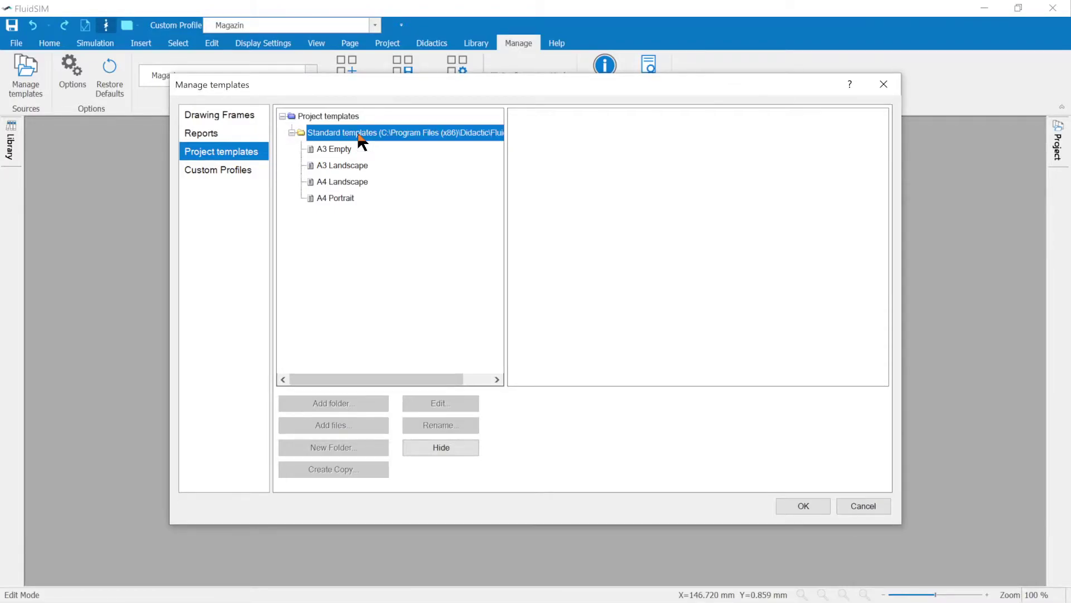
click(347, 166)
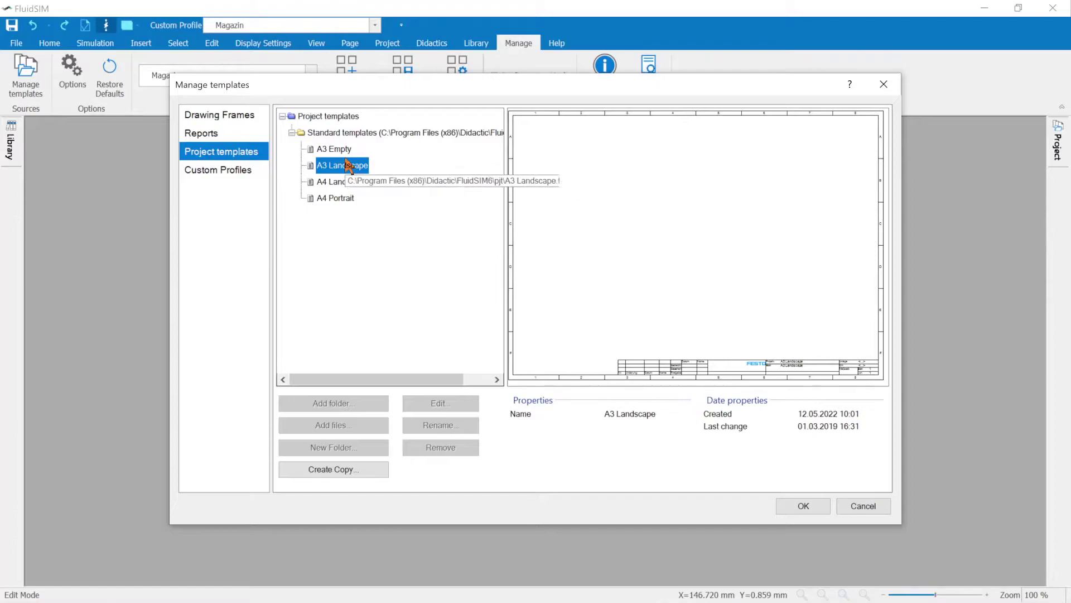
click(358, 134)
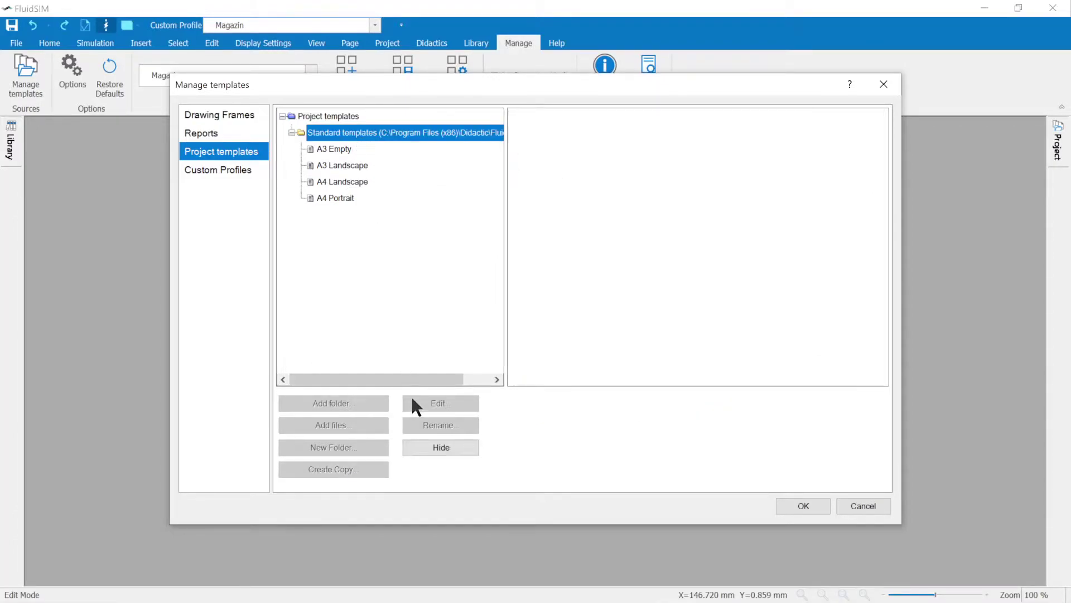
click(431, 448)
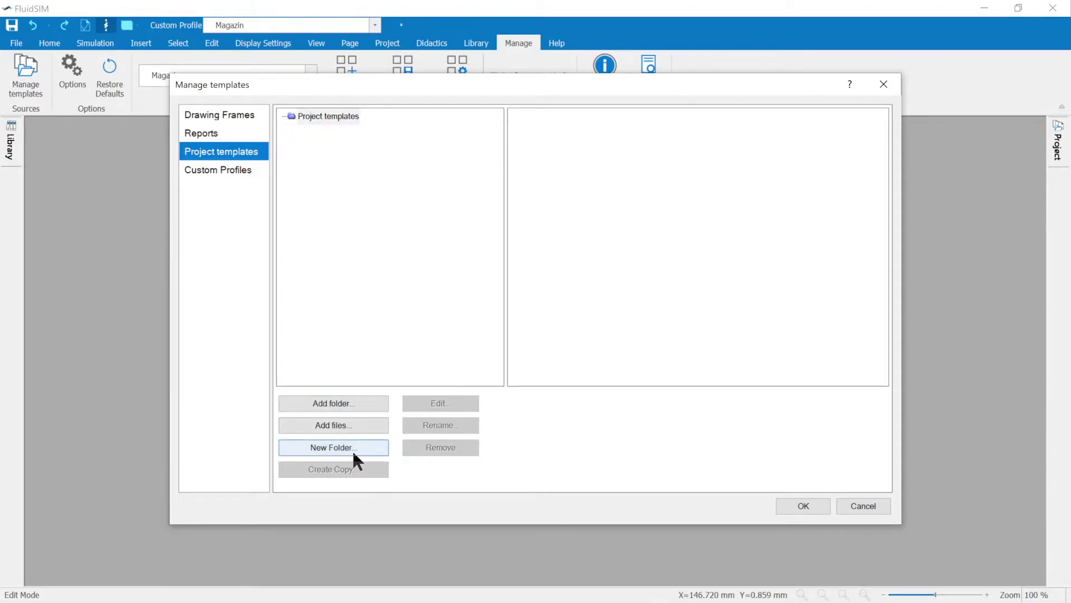
Step: Add the Desktop folder as a project templates source via the Dieser PC folder browser
click(345, 400)
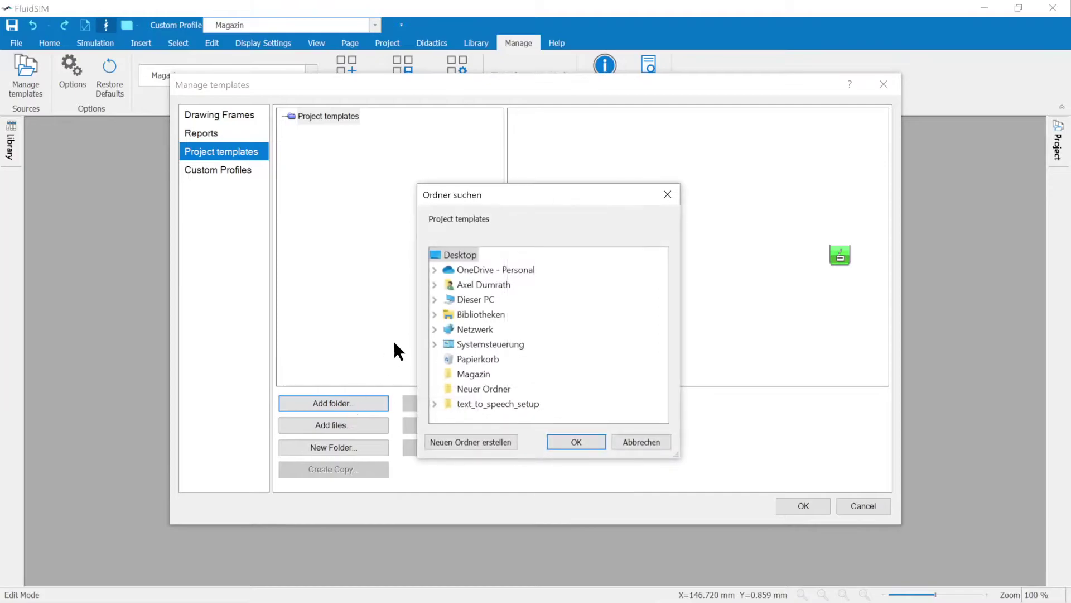
click(434, 300)
scroll(446, 345, down, 2)
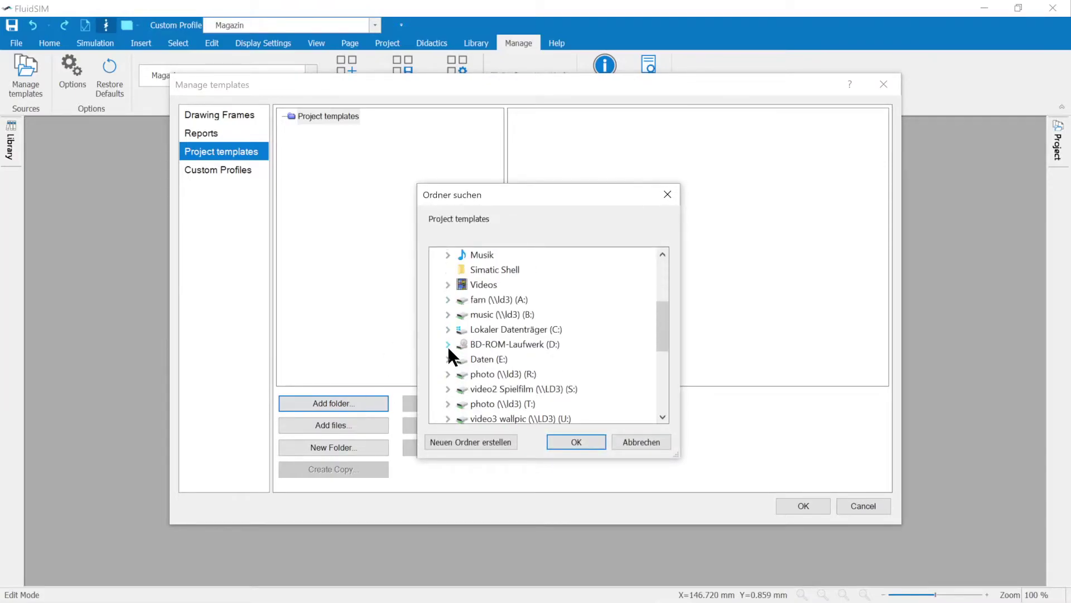
click(448, 358)
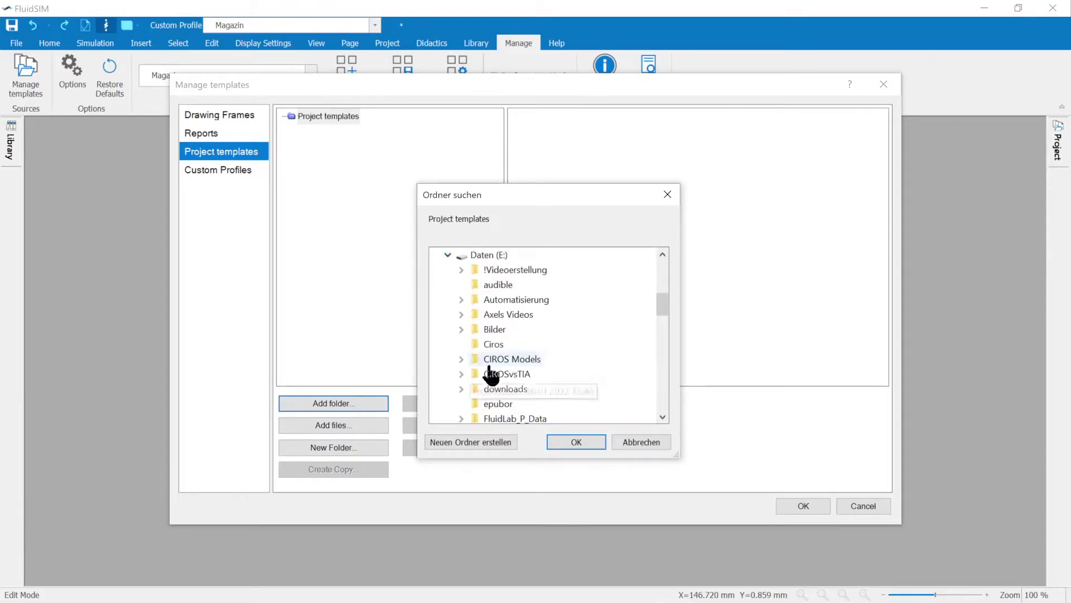
click(582, 442)
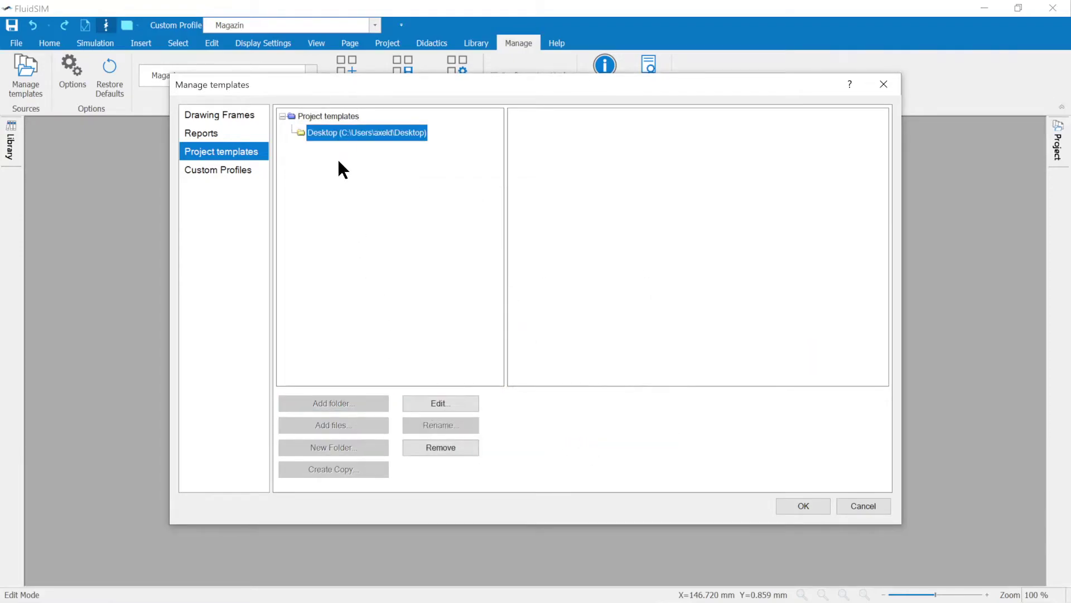
click(314, 116)
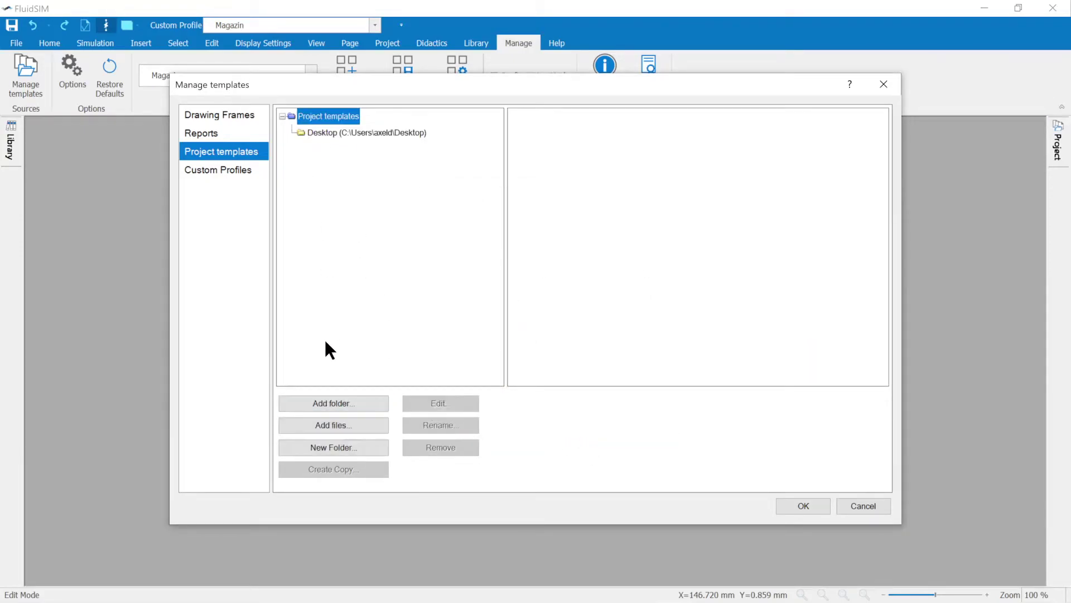
Step: Create a 'school' folder holding E:\Magazin\Projektvorlagen, and preview the Magazin A2 template
click(314, 448)
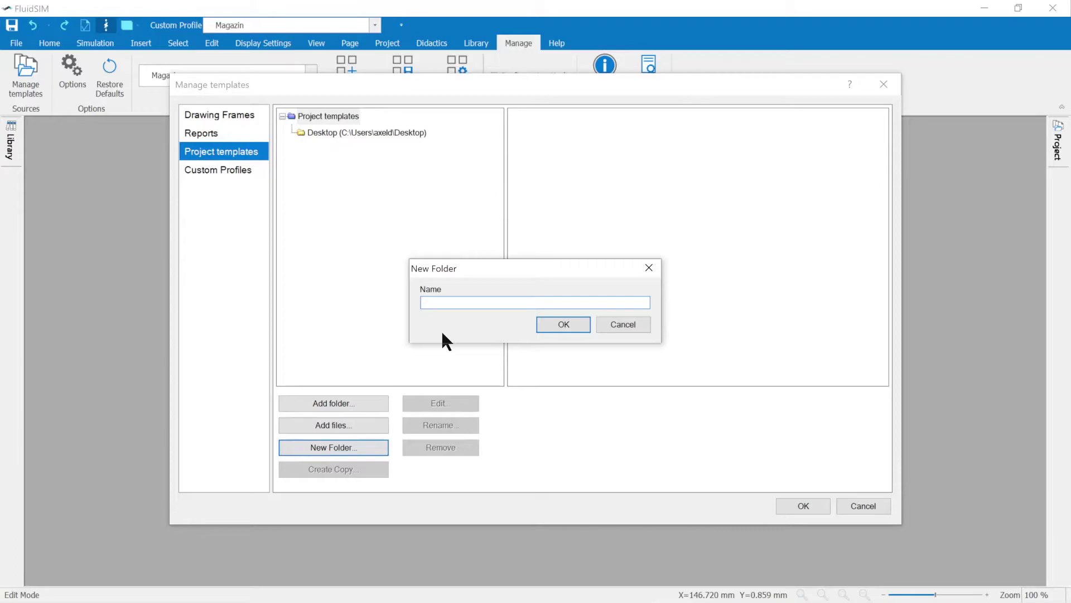
text(sc)
text(hool)
click(550, 322)
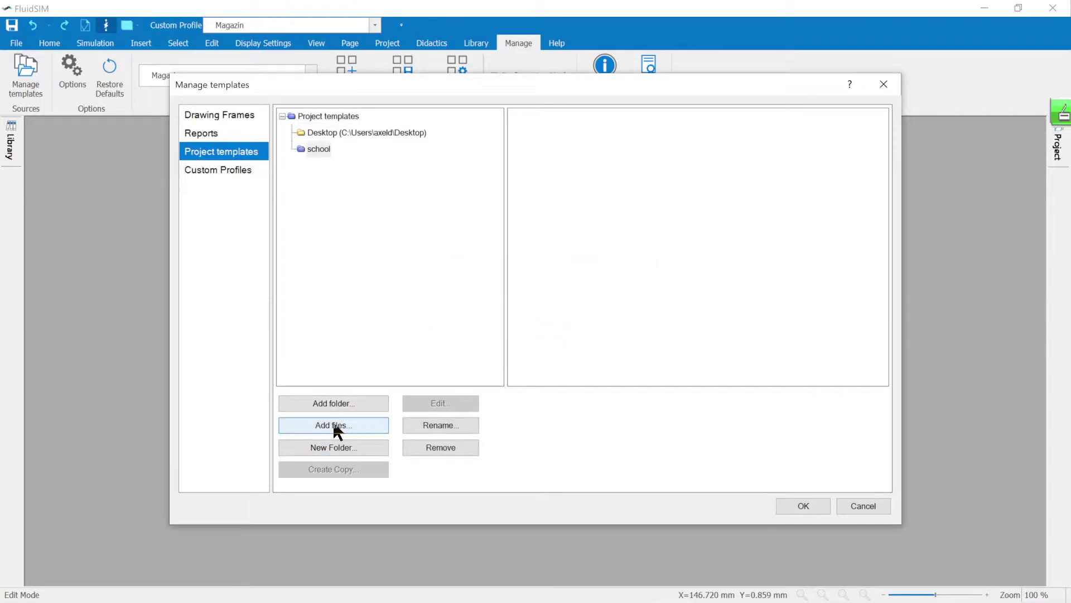
click(333, 403)
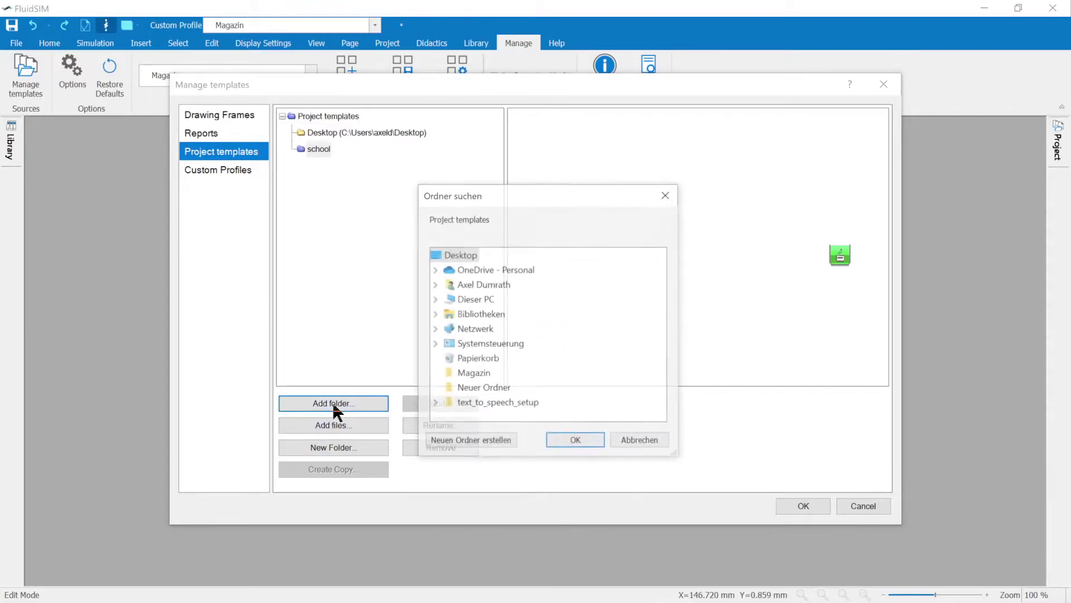
click(444, 302)
scroll(468, 372, down, 2)
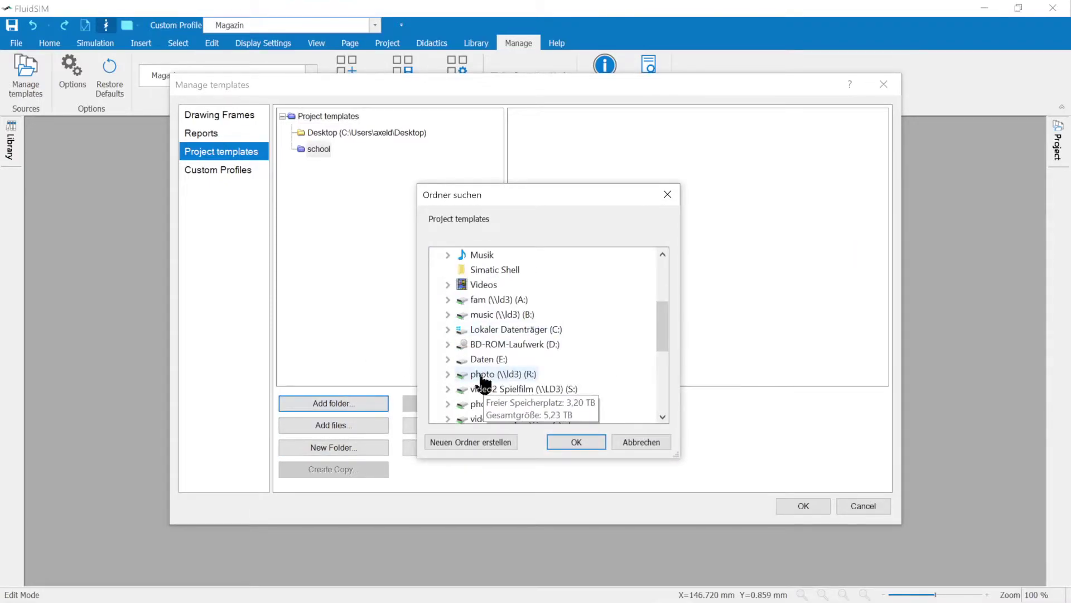
click(448, 360)
scroll(447, 357, down, 3)
scroll(455, 364, down, 2)
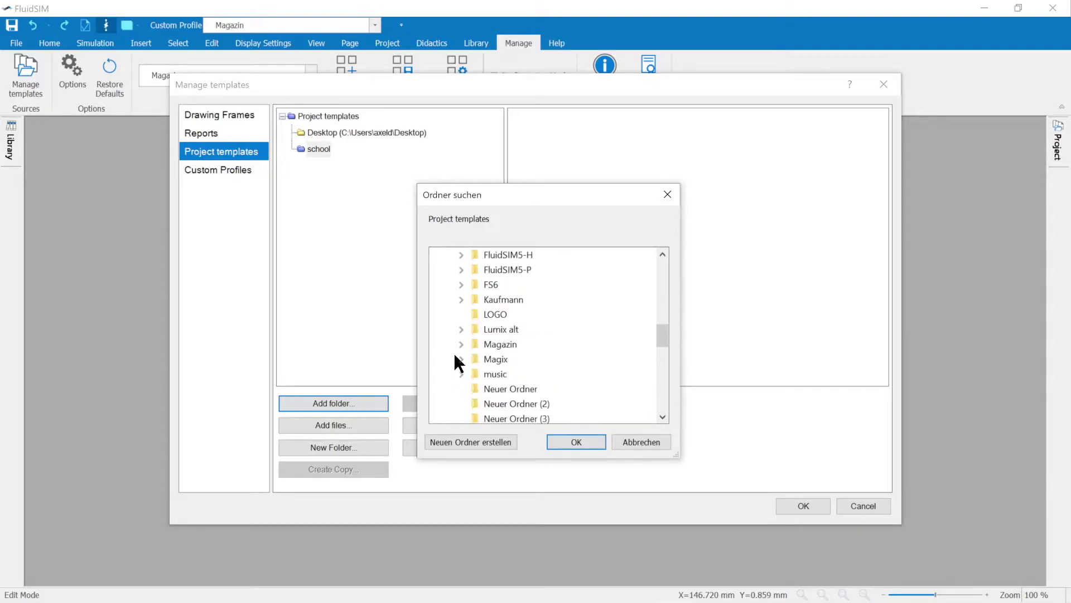
click(460, 345)
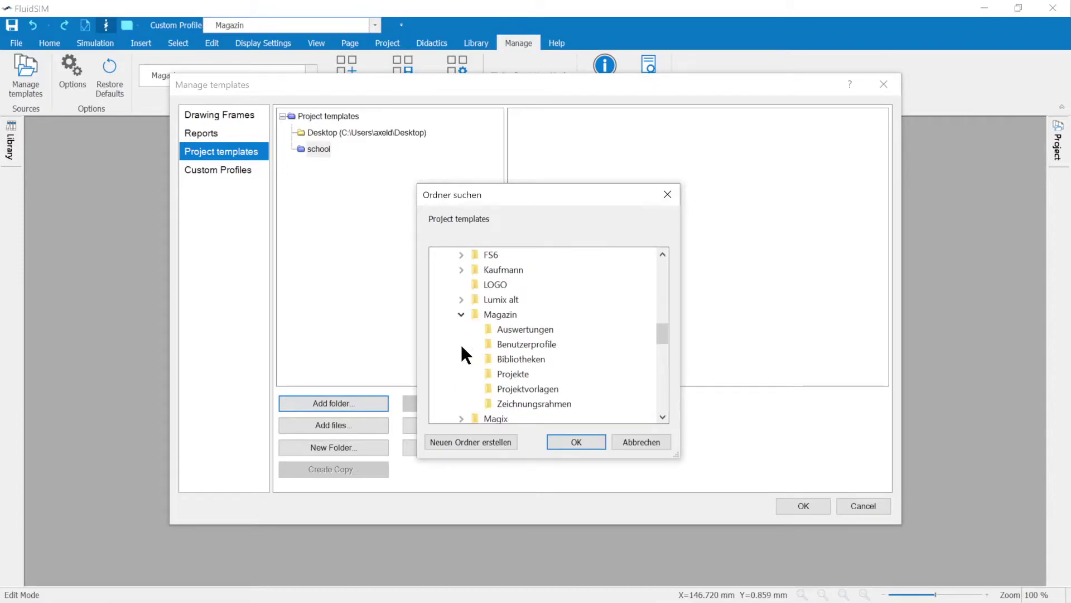
click(524, 390)
click(569, 443)
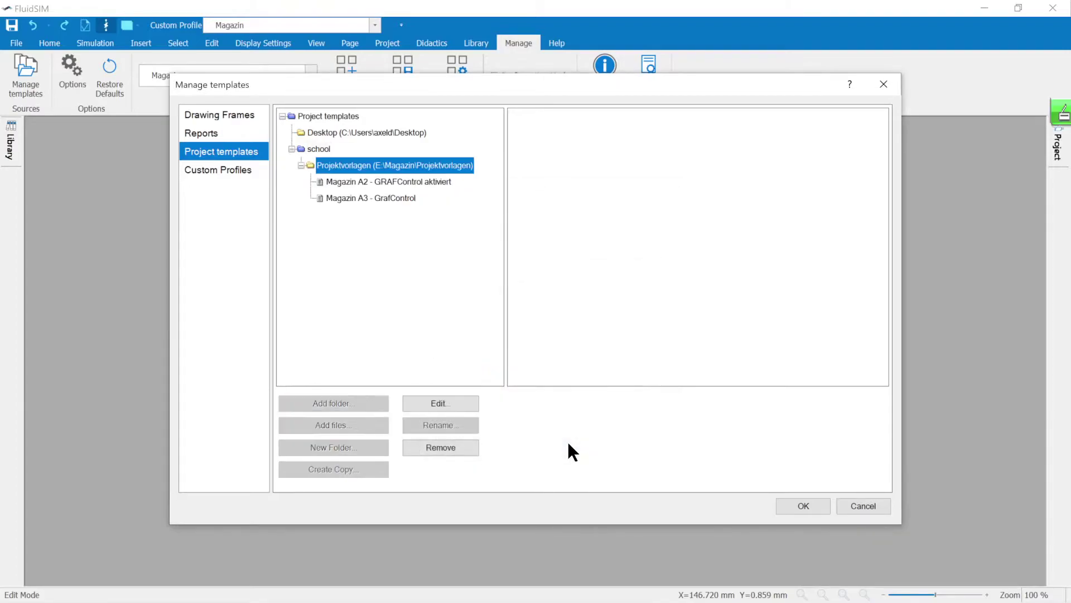
click(364, 184)
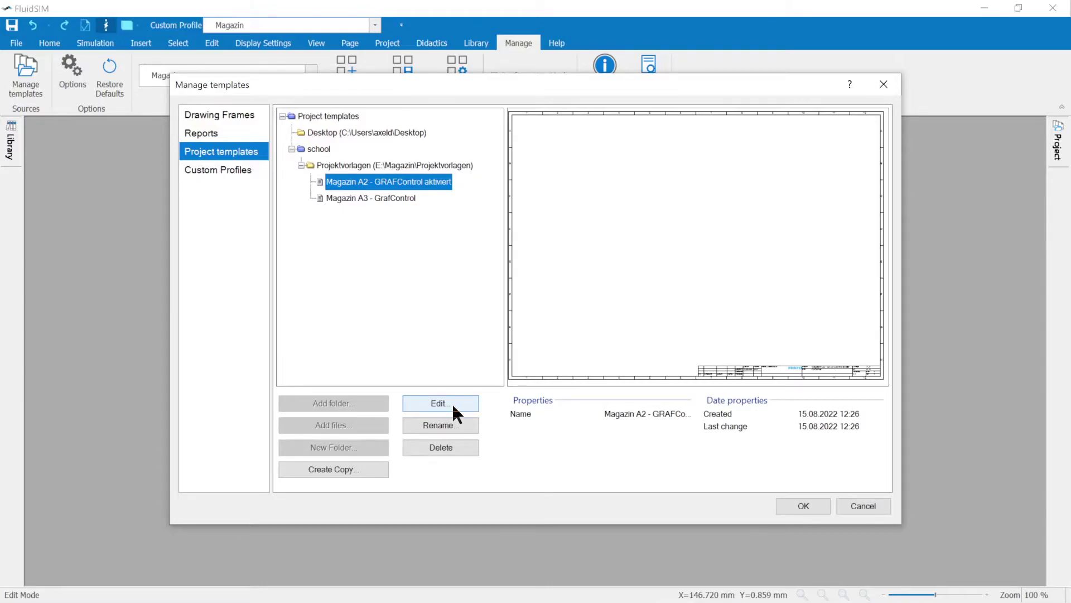
Step: Close the template manager and begin a new project from a template
click(803, 508)
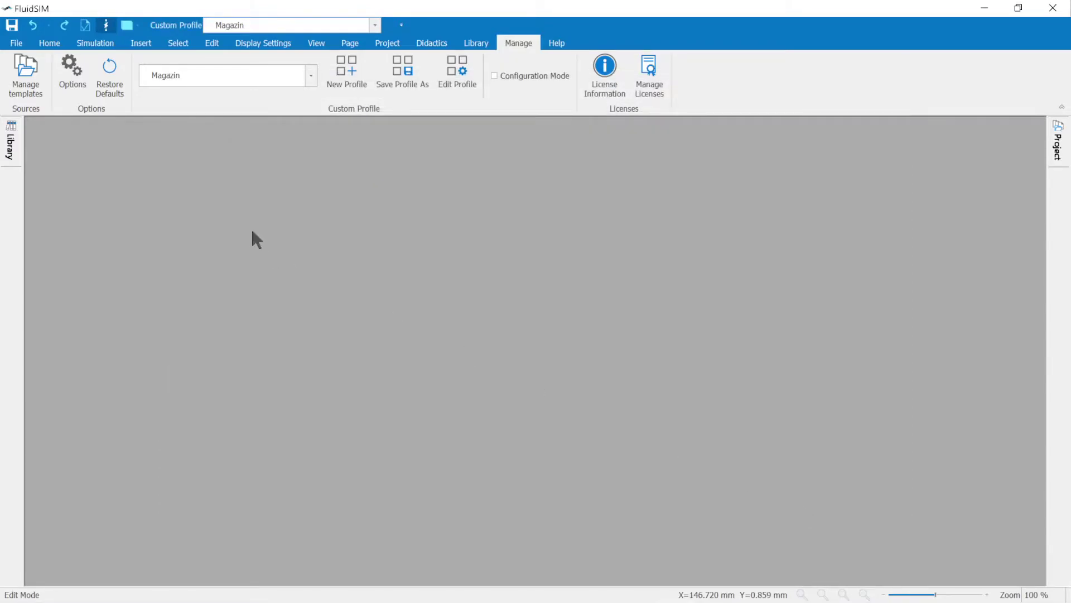
click(16, 45)
click(18, 90)
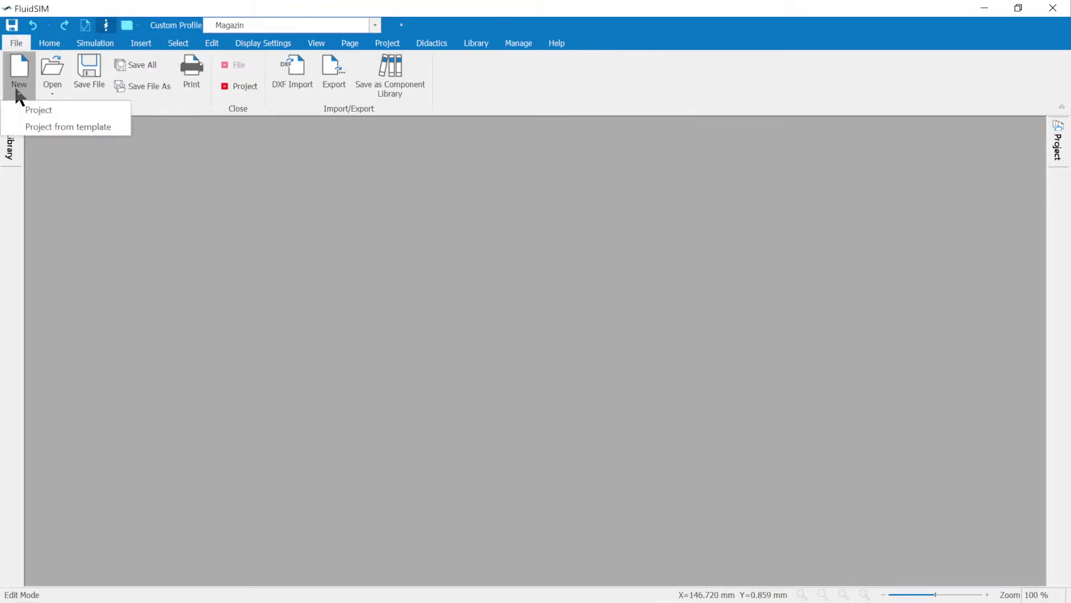
click(34, 127)
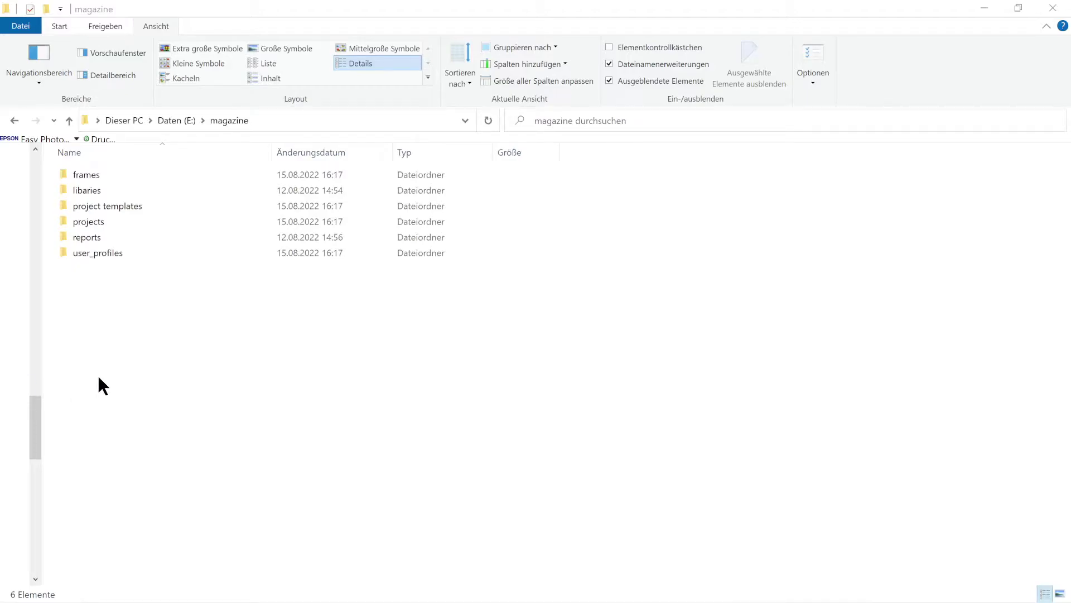
click(228, 119)
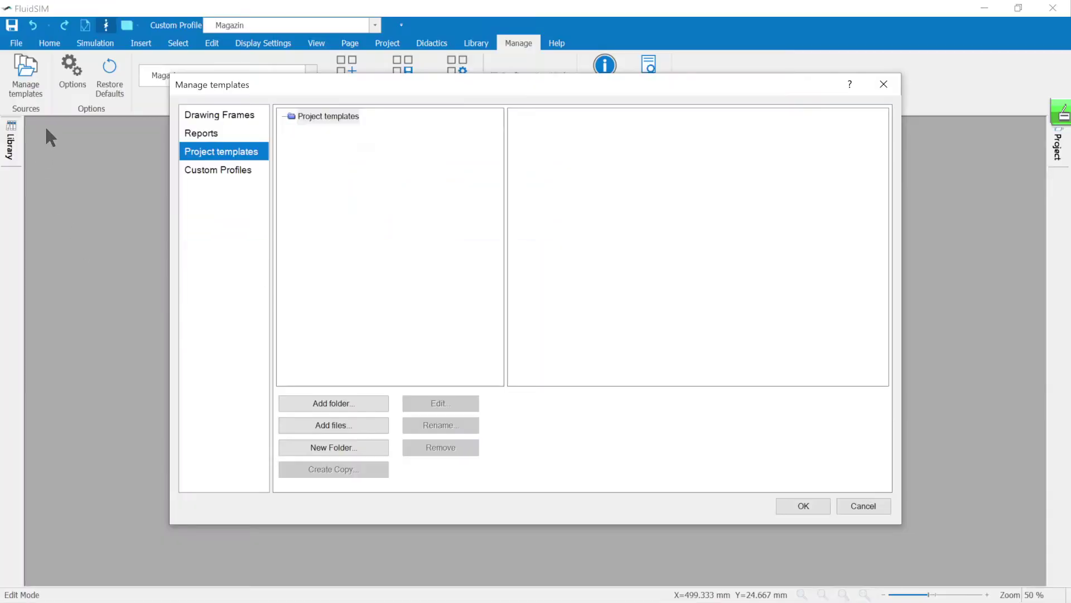
Step: Create a 'school' templates folder and add the E:\magazine folder to it
click(321, 447)
text(s)
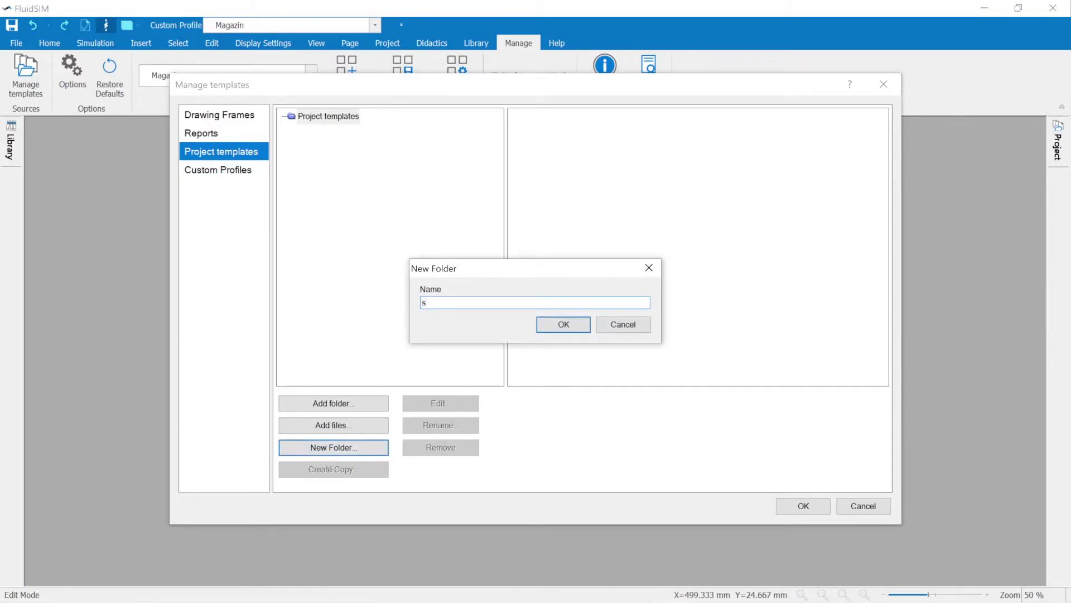
text(chool)
click(558, 324)
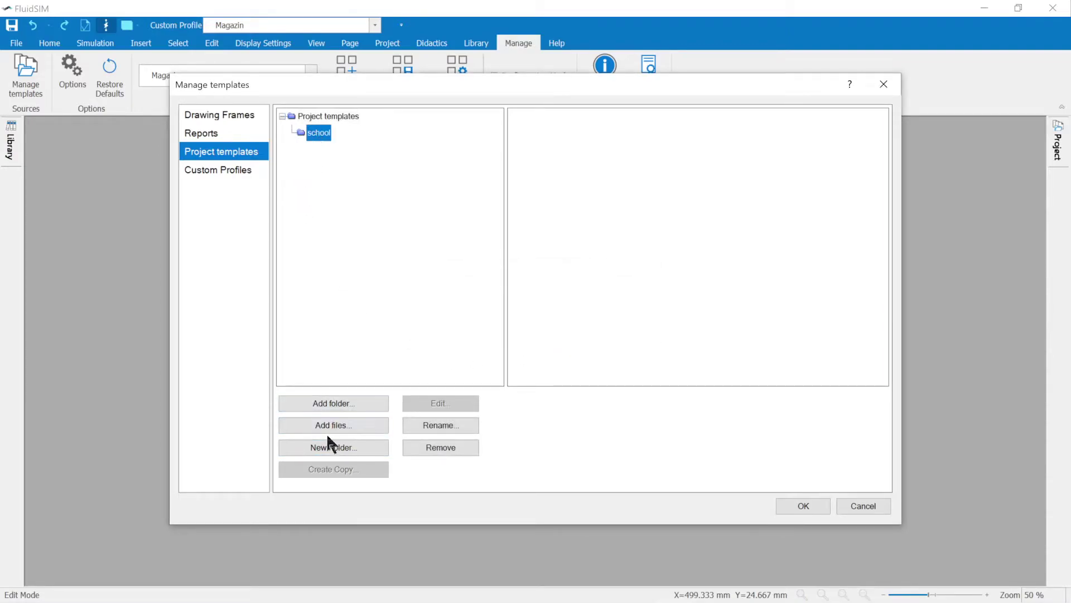
click(325, 405)
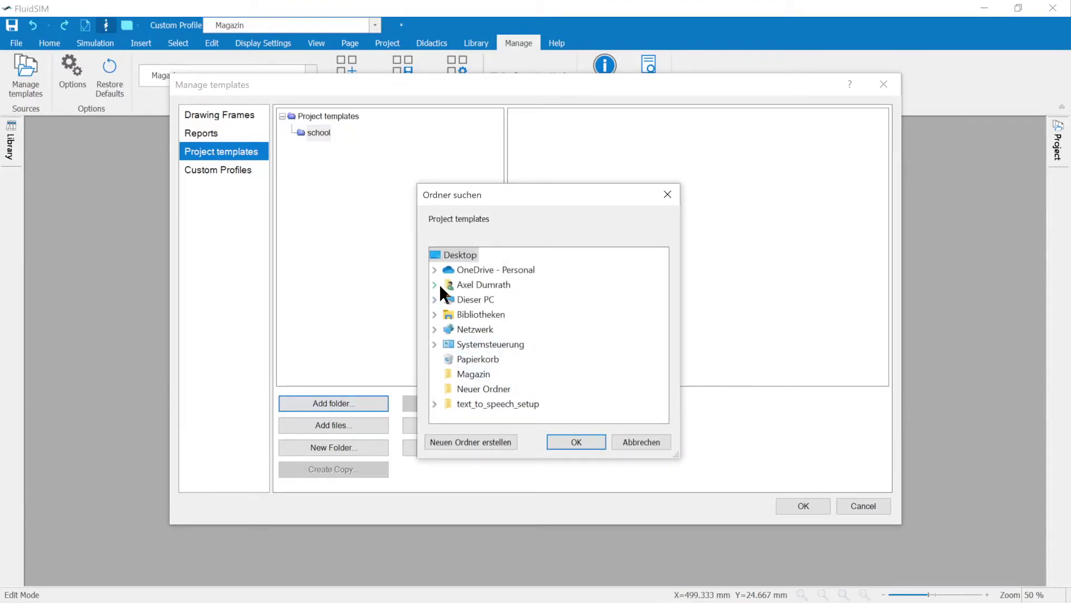
click(434, 298)
scroll(444, 344, down, 1)
scroll(459, 376, down, 1)
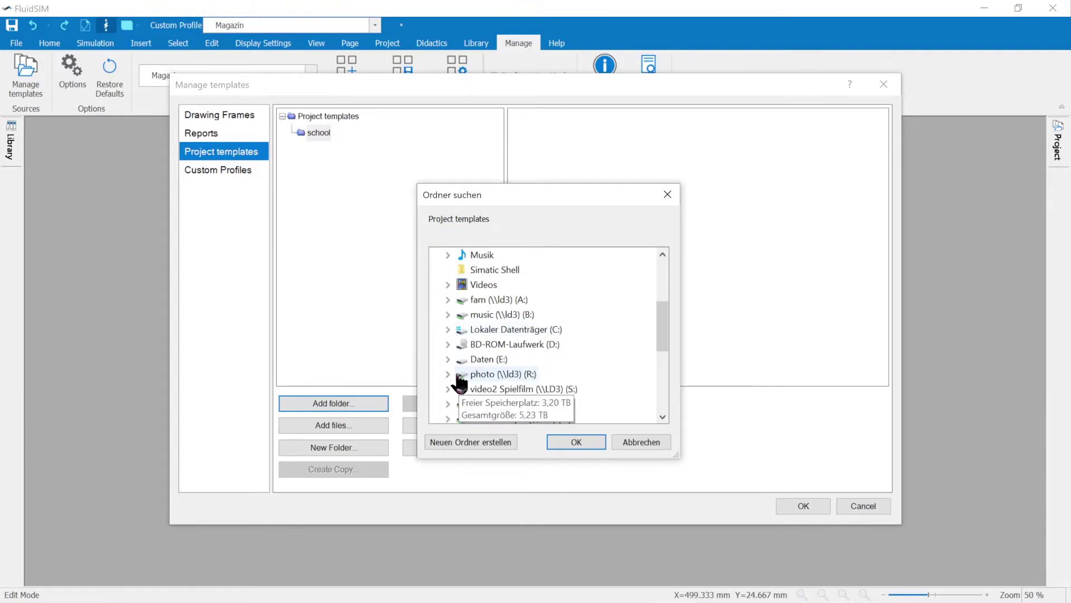
click(449, 359)
scroll(449, 368, down, 1)
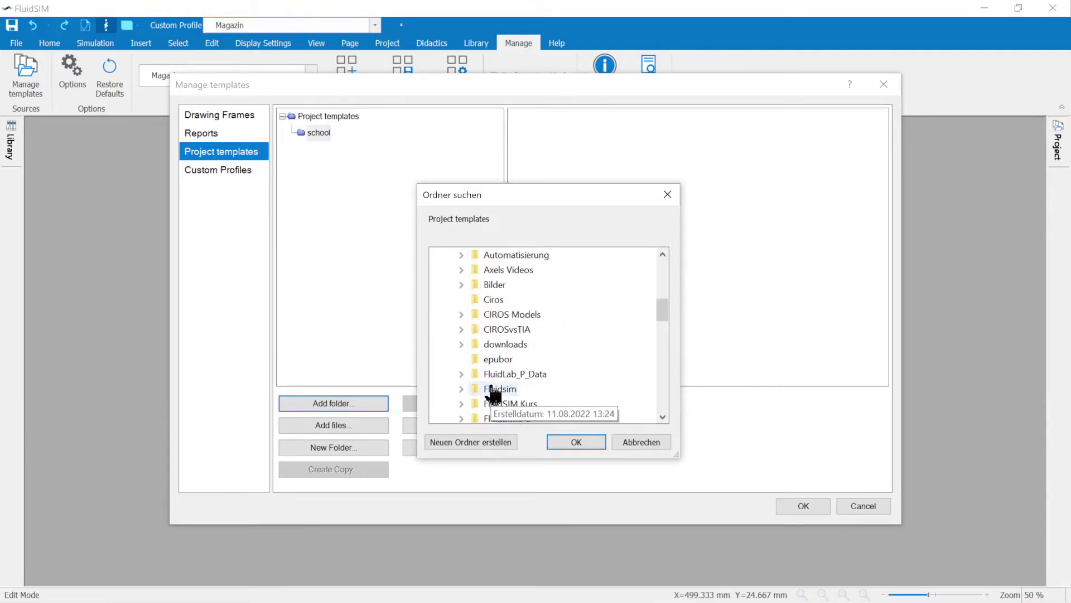
scroll(448, 372, down, 2)
scroll(448, 376, down, 2)
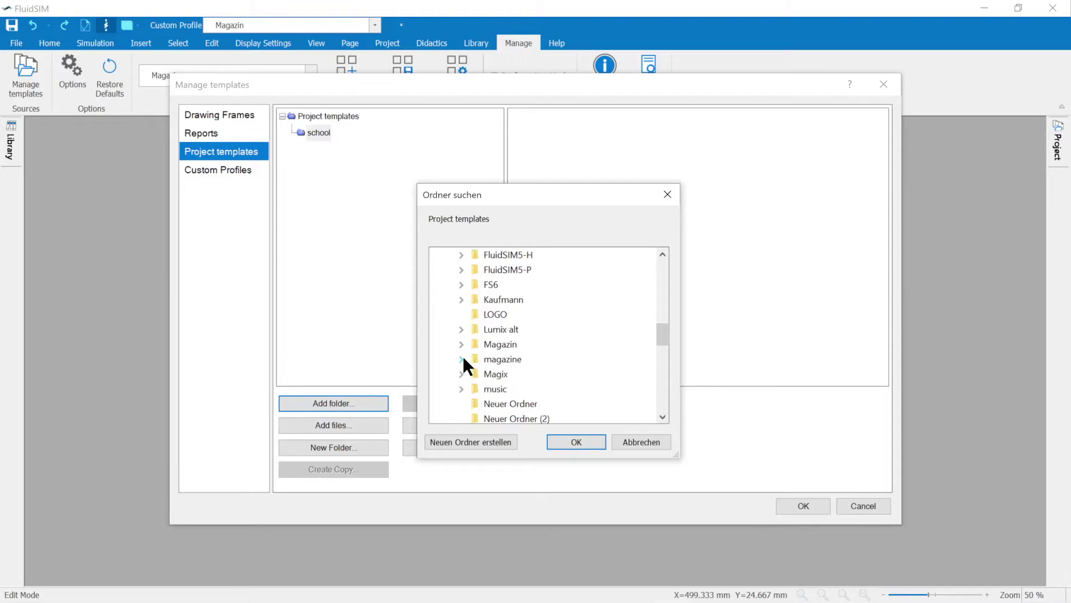
click(461, 358)
click(563, 442)
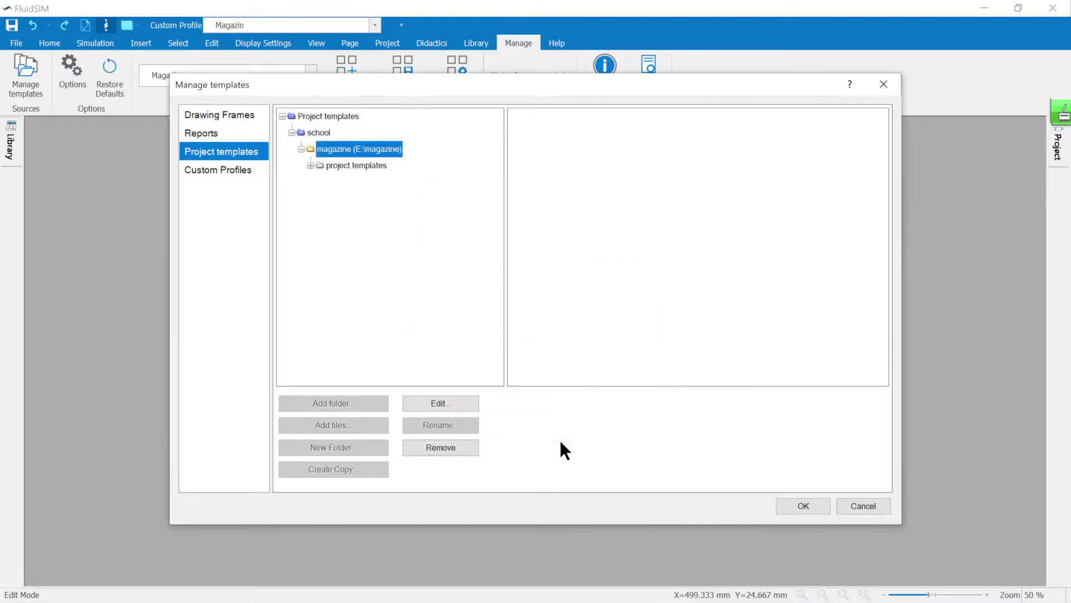
Step: Preview the Magazin A2 - GRAFControl aktiviert template and accept the template setup
click(310, 164)
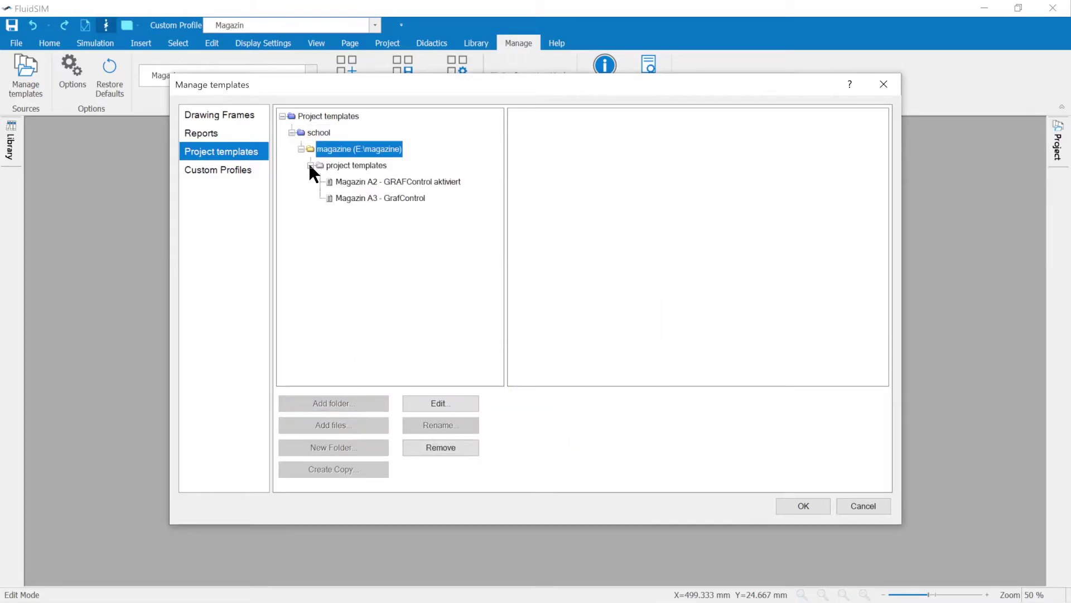
click(343, 183)
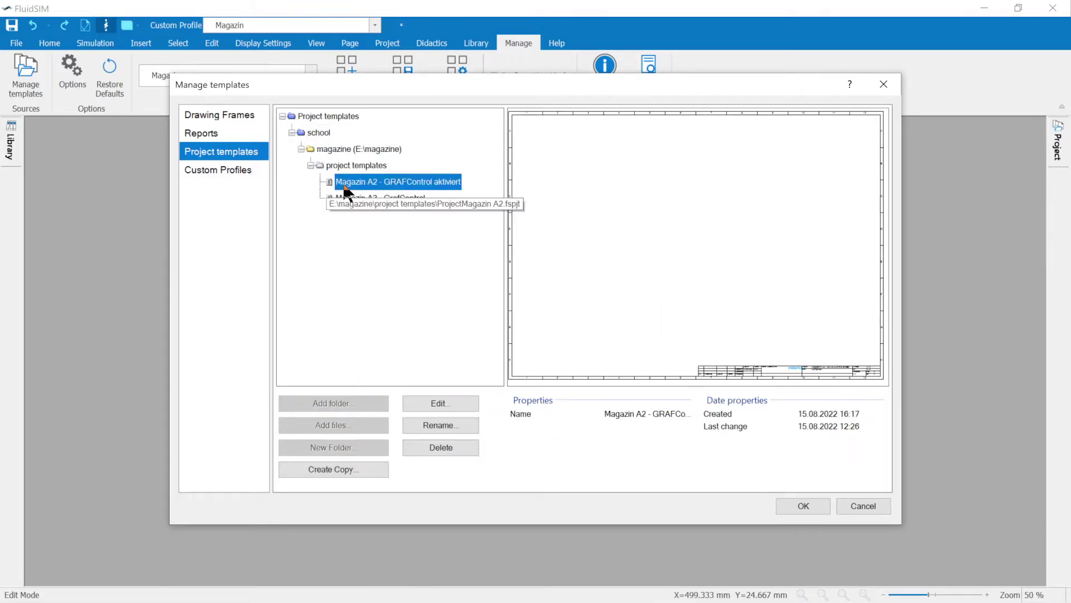
click(805, 508)
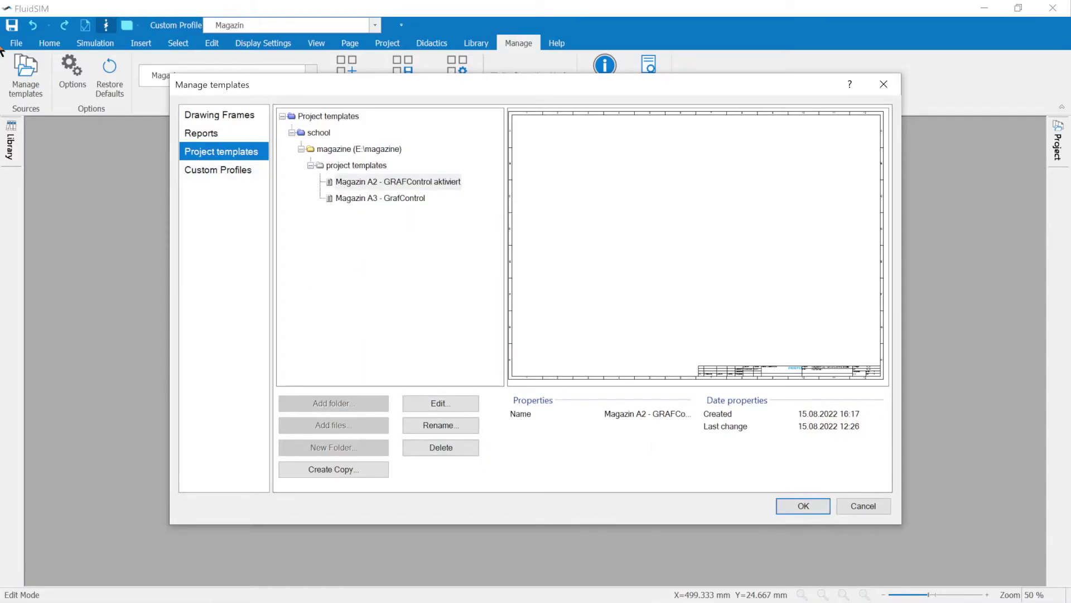
Step: Create a new project from the Magazin A3 - GrafControl template, accepting its default properties
click(792, 507)
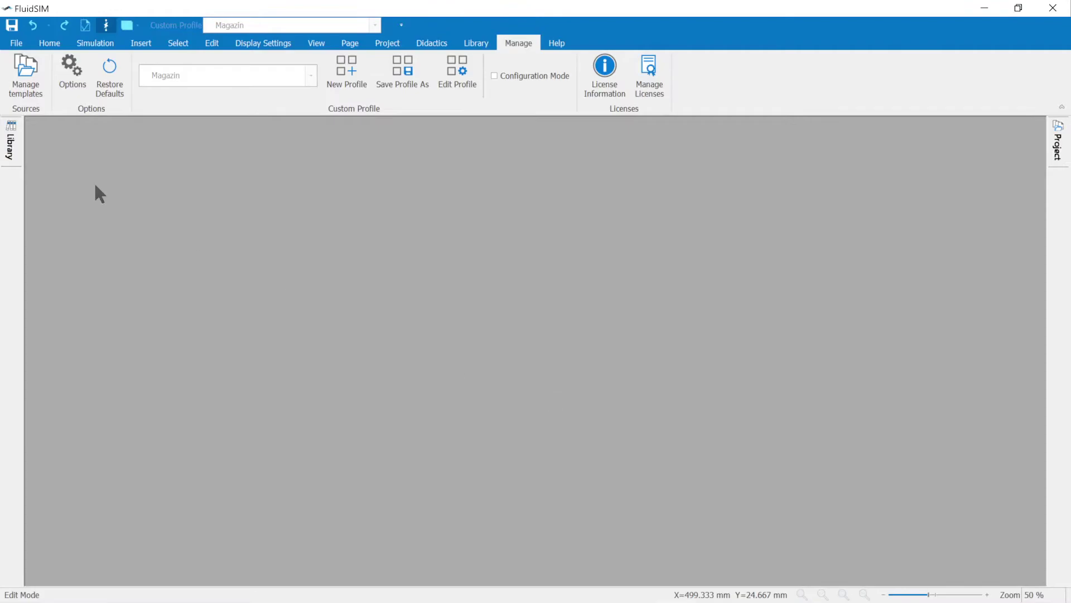
click(21, 46)
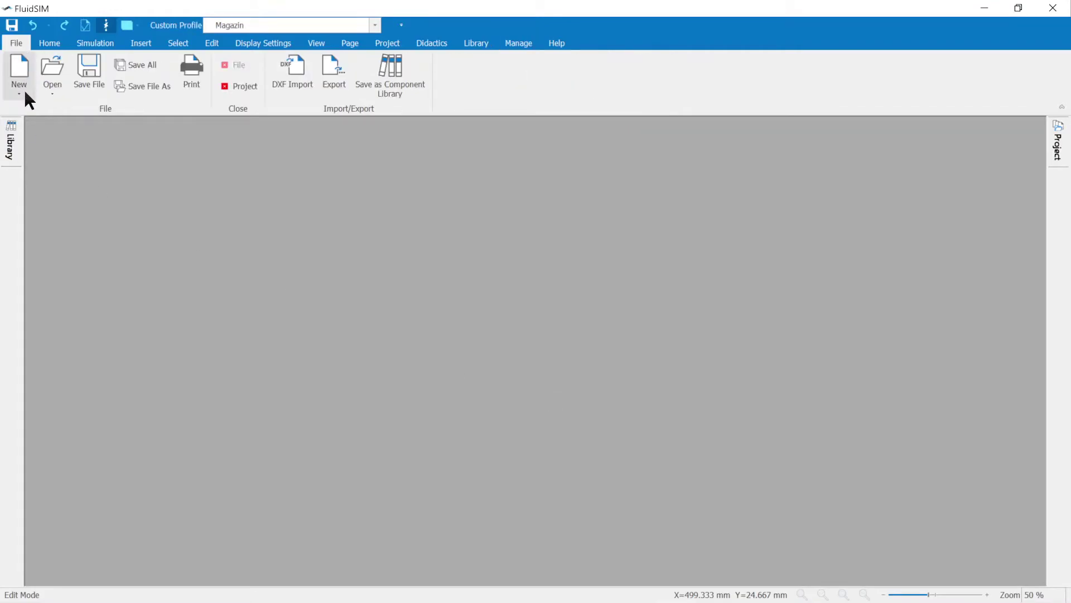
click(20, 89)
click(43, 128)
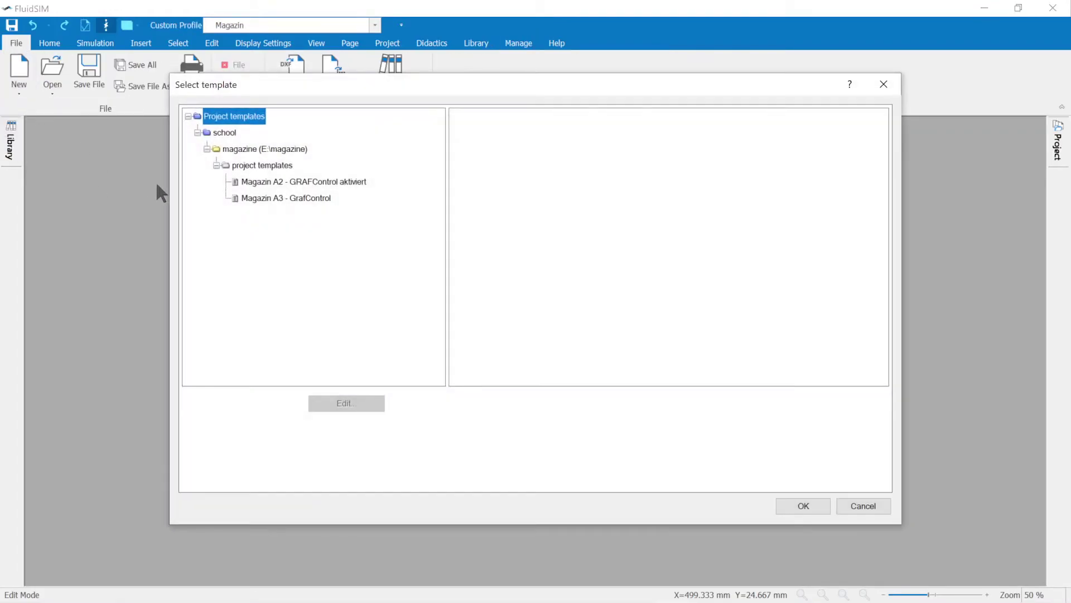
click(275, 201)
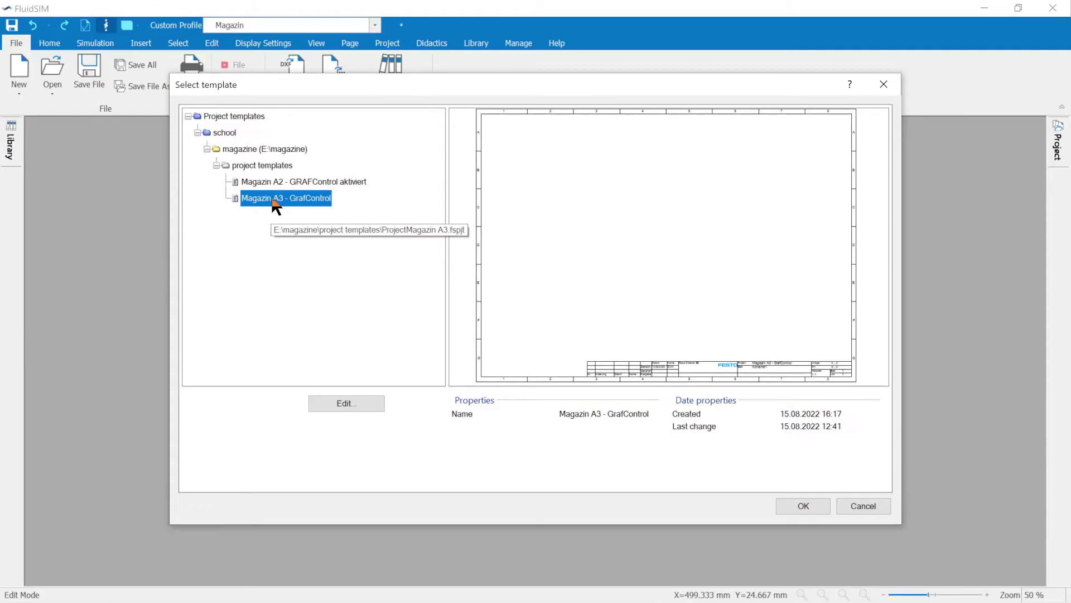
click(797, 502)
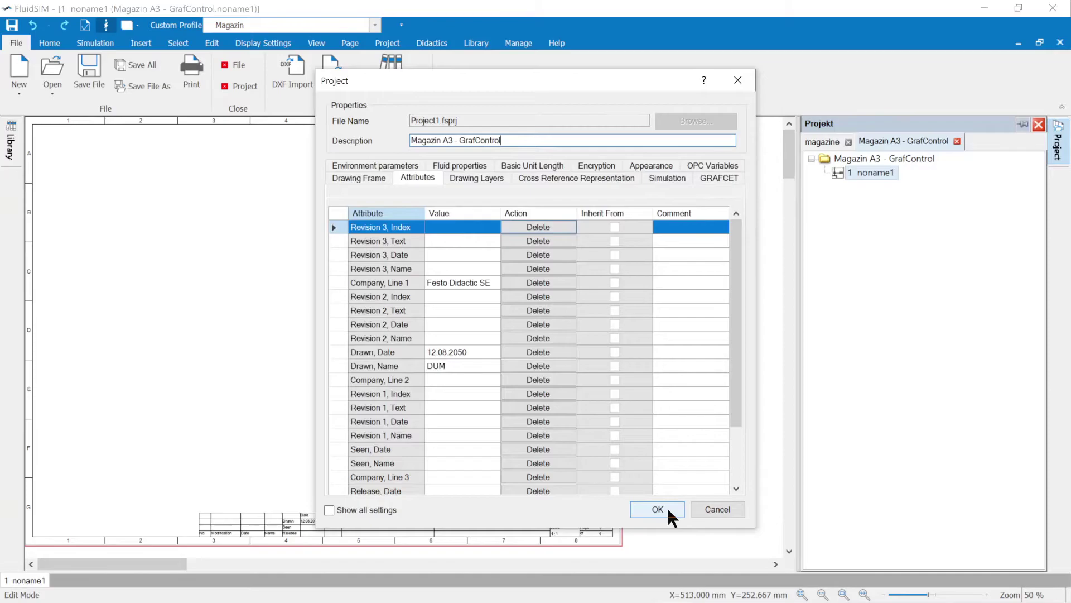
click(667, 509)
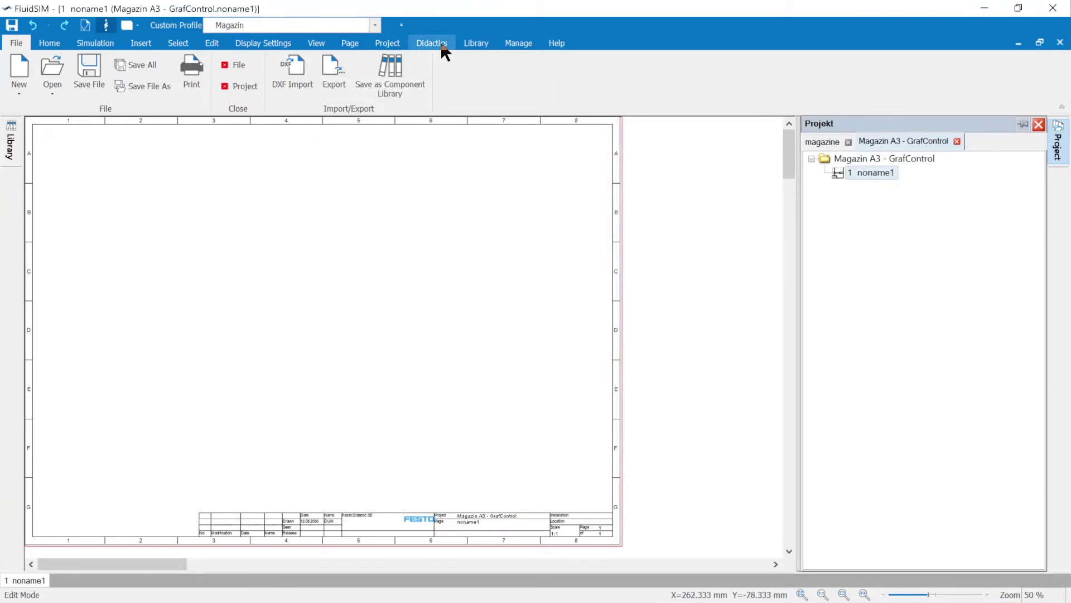
Step: Save the current setup as custom profile 'magazine' in magazine.fscpf
click(518, 45)
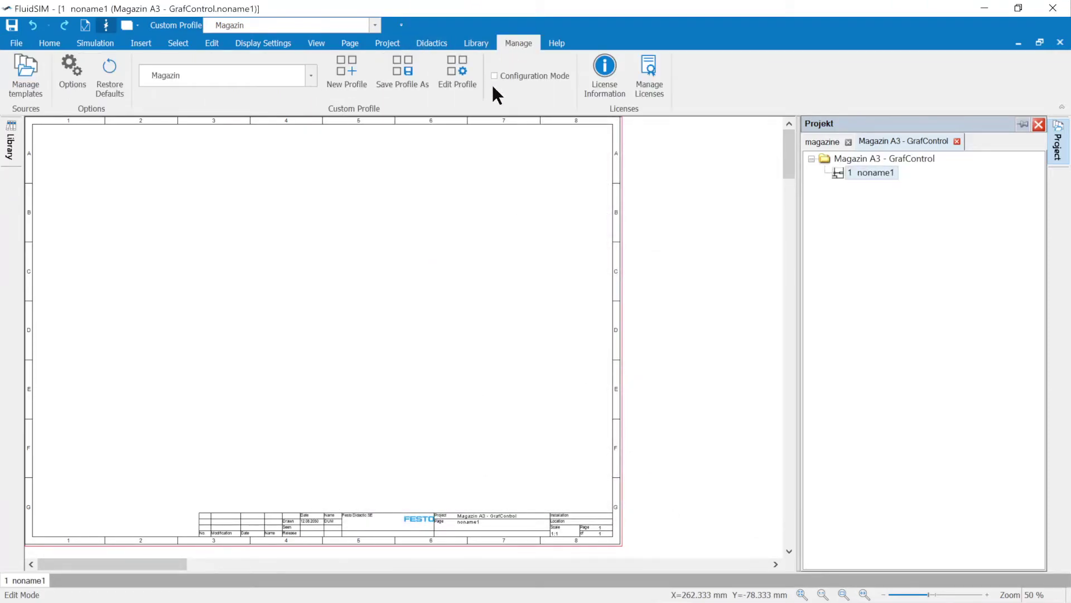
click(409, 82)
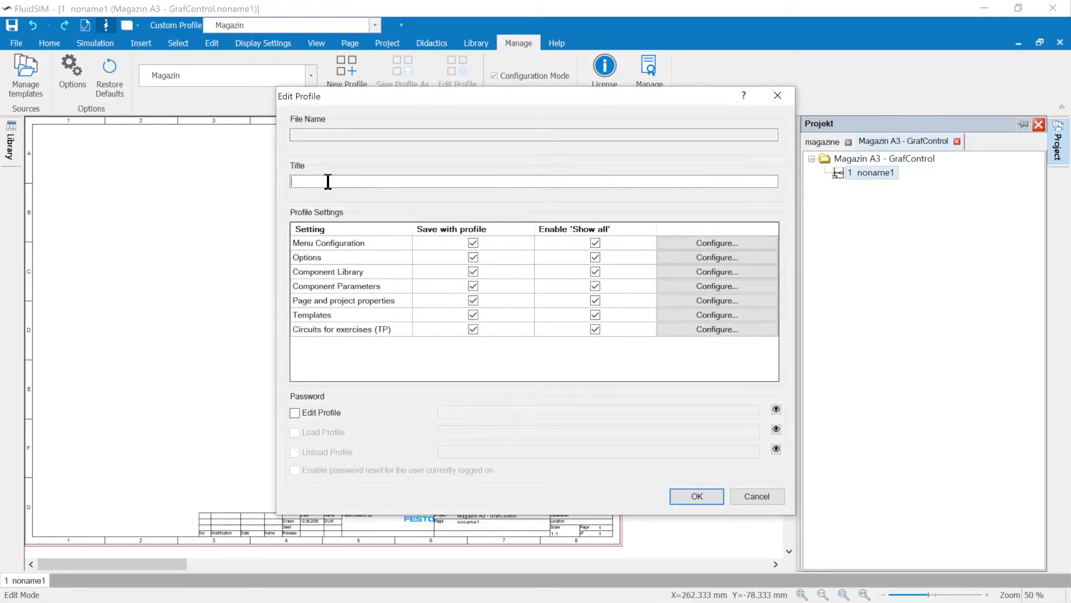
text(magaz)
text(ine)
click(690, 491)
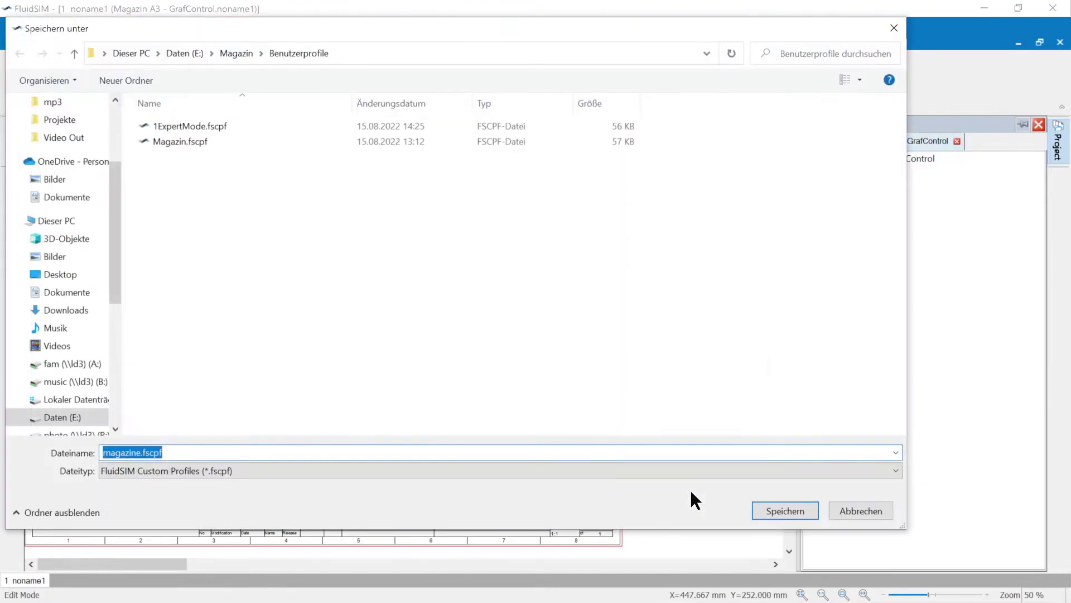
click(779, 507)
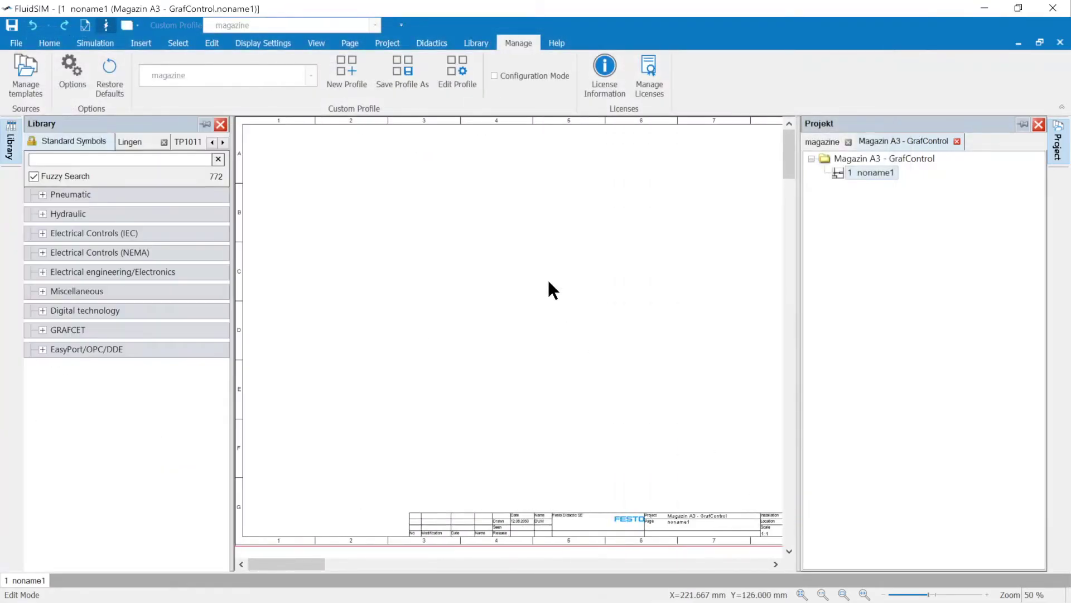
click(374, 25)
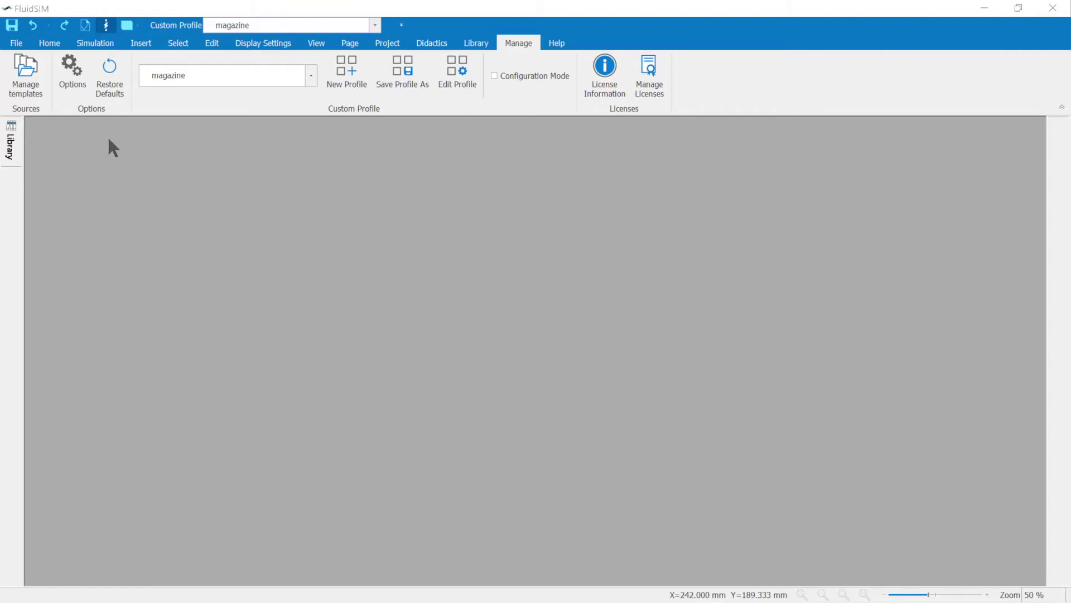
Step: In Options > Folder Locations, set the Custom Profiles folder to E:\magazine\user_profiles
click(70, 67)
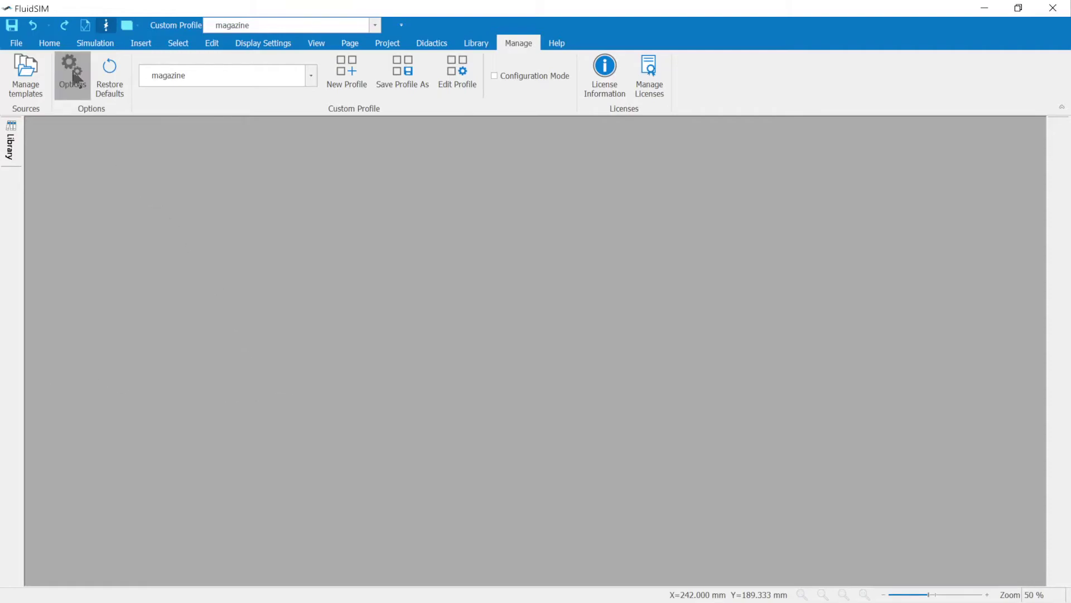
click(233, 151)
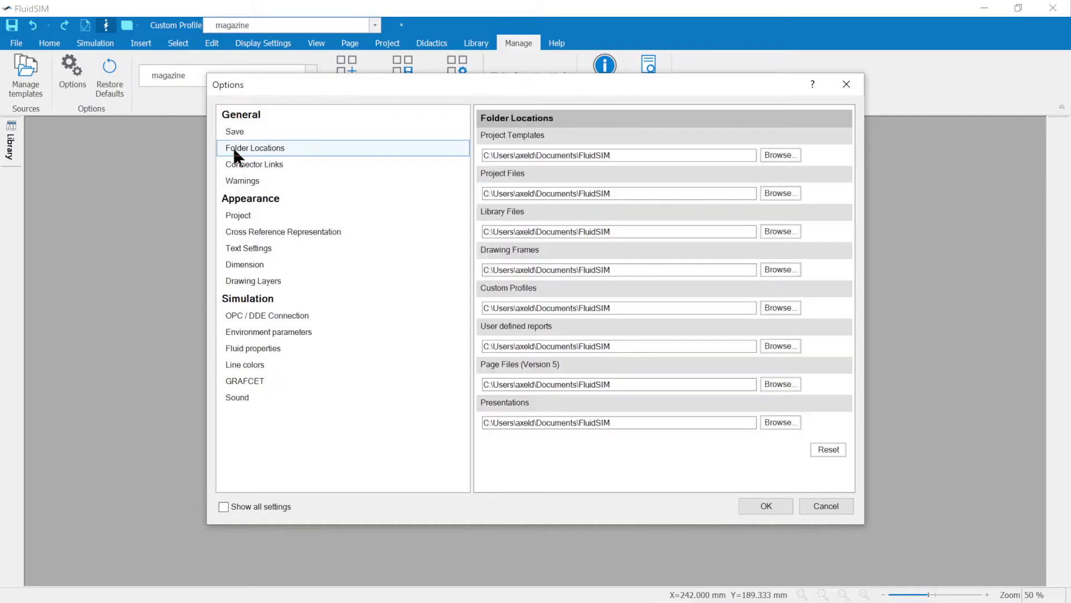
click(235, 146)
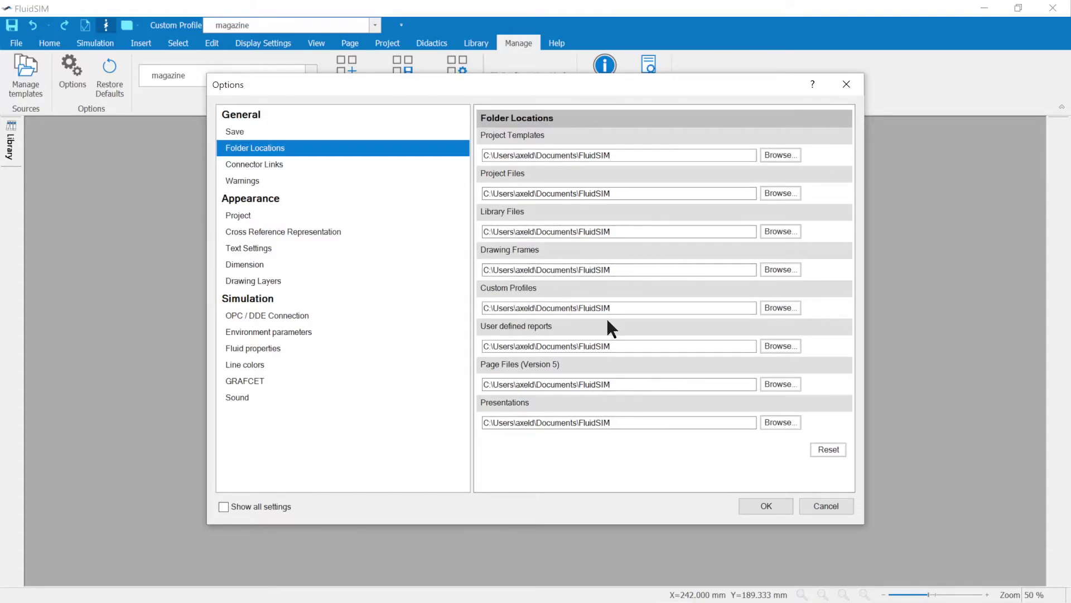
click(774, 308)
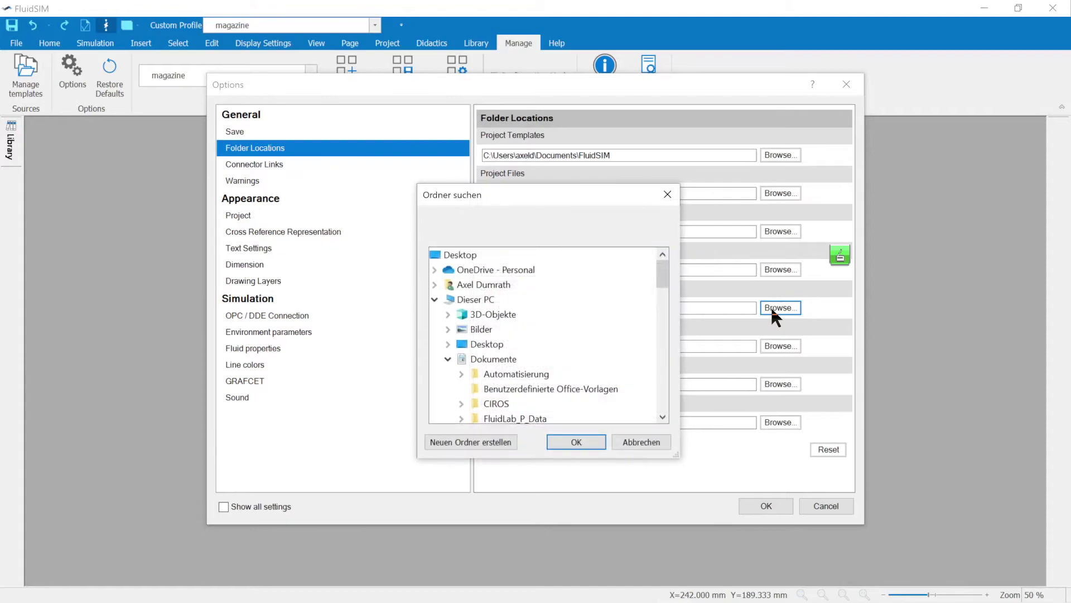
click(448, 359)
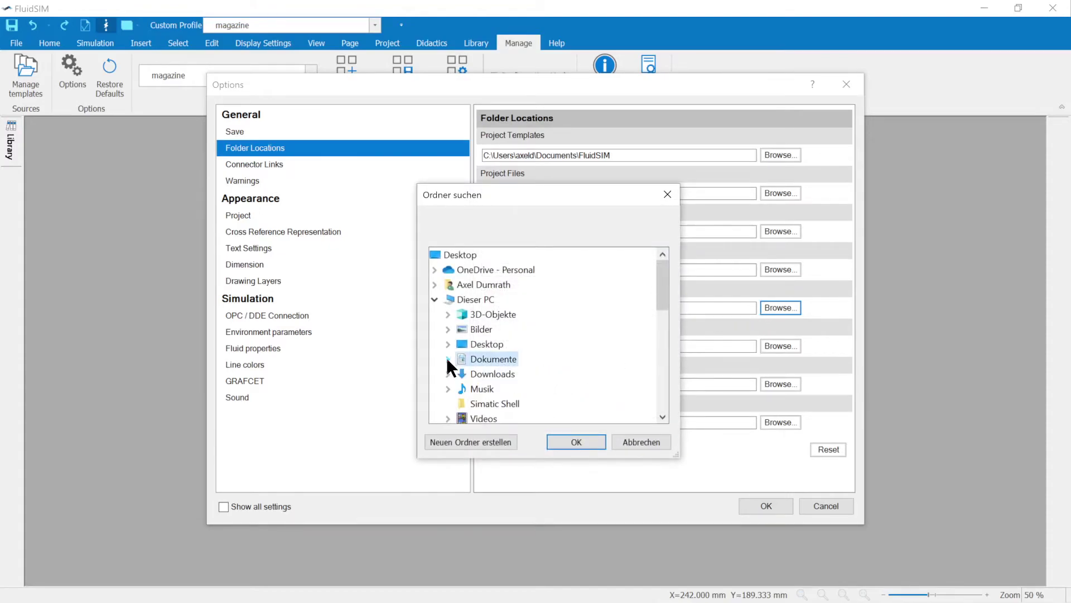
scroll(446, 357, down, 2)
scroll(446, 357, down, 1)
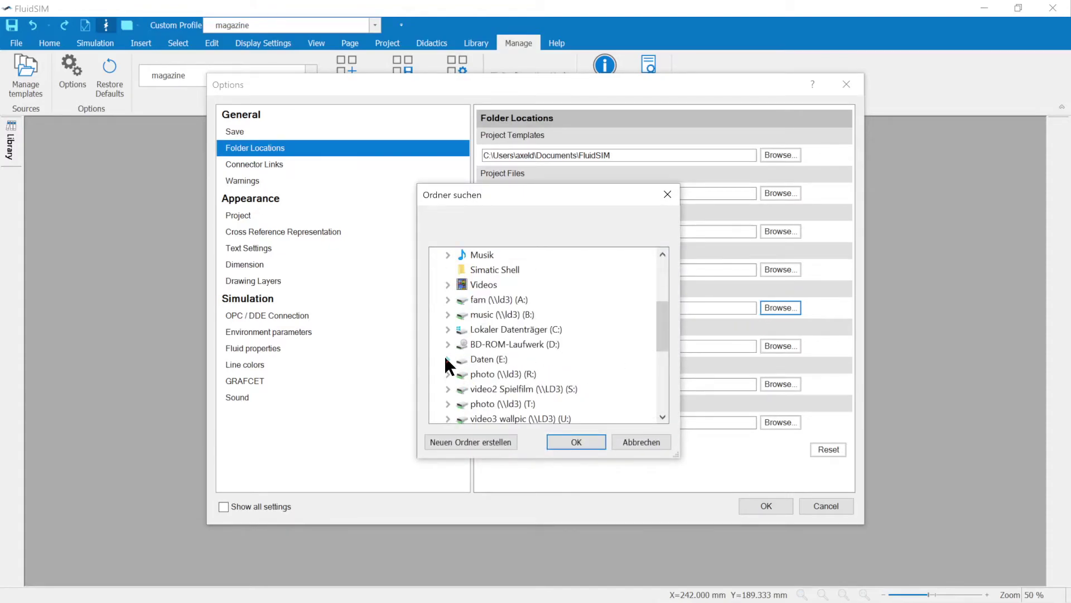
click(445, 356)
scroll(451, 350, down, 3)
scroll(452, 345, down, 3)
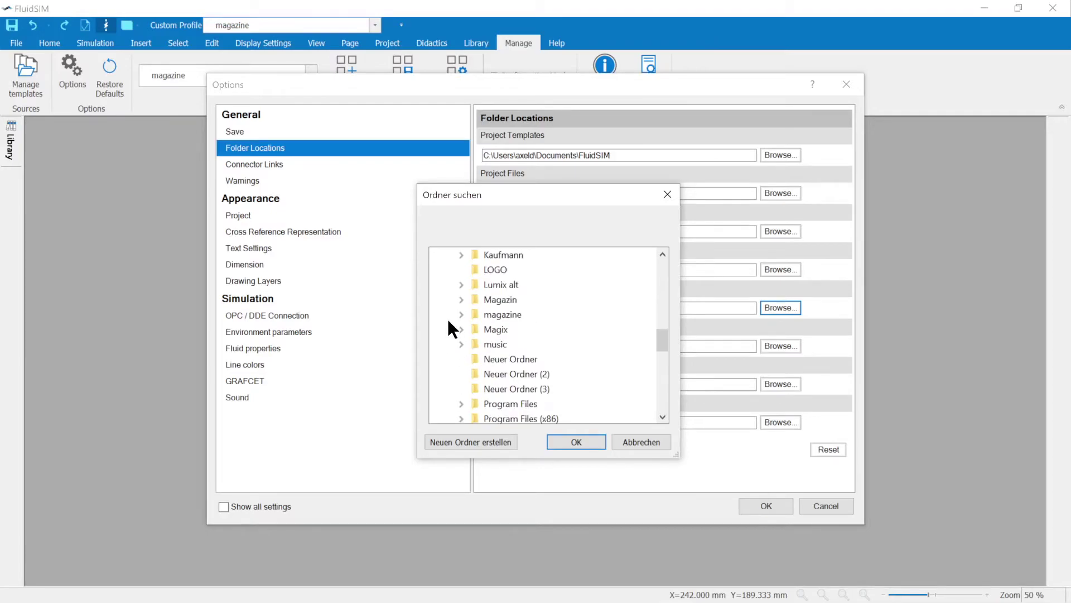
double_click(493, 317)
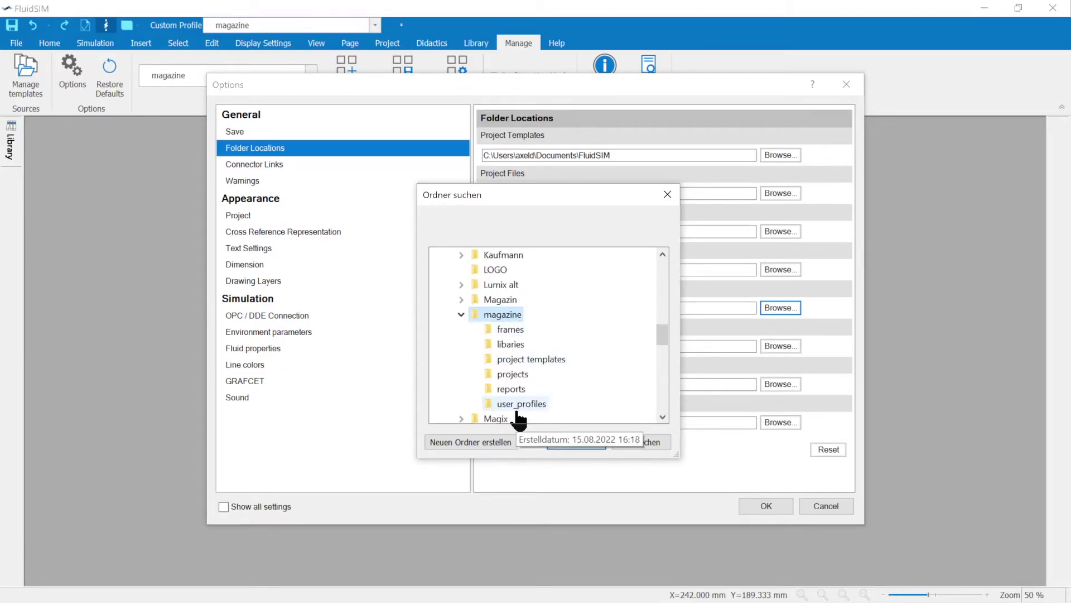
click(527, 406)
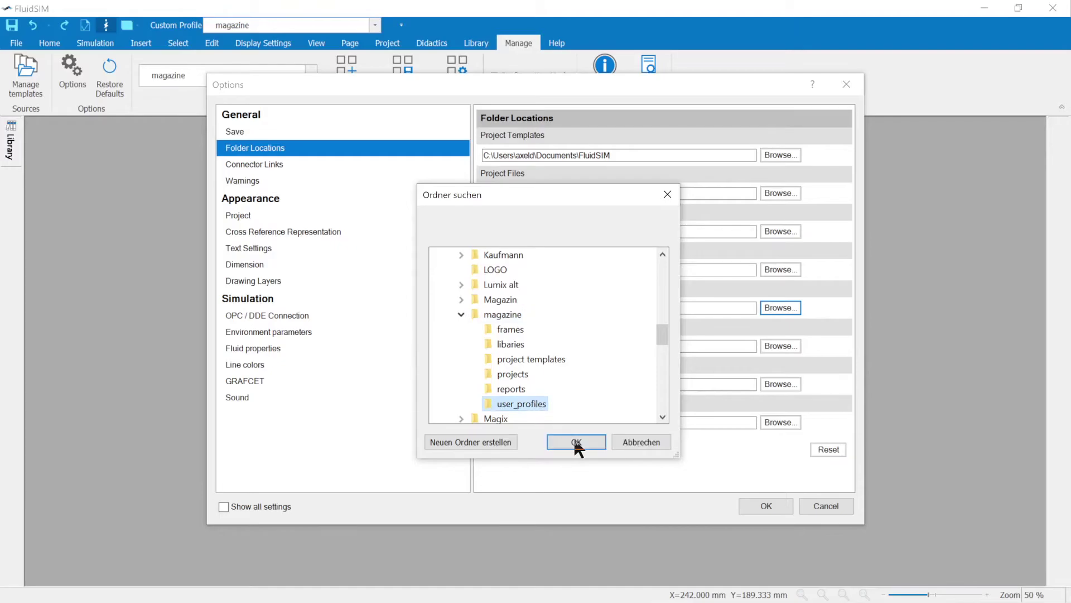
click(575, 444)
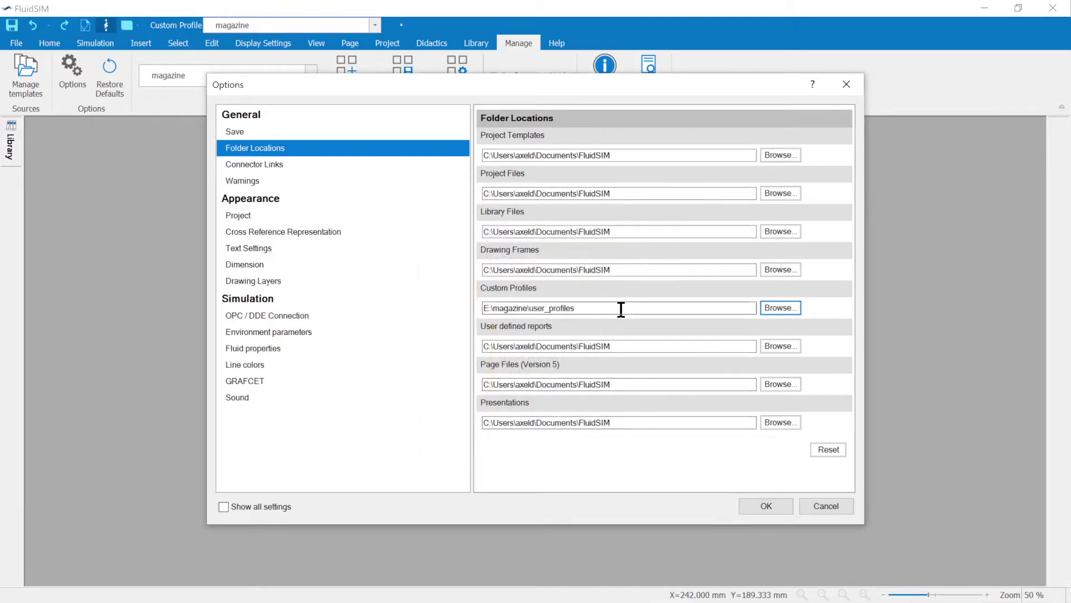
Step: Apply the folder settings, then hide the Standard Profiles folder in the template manager
click(762, 509)
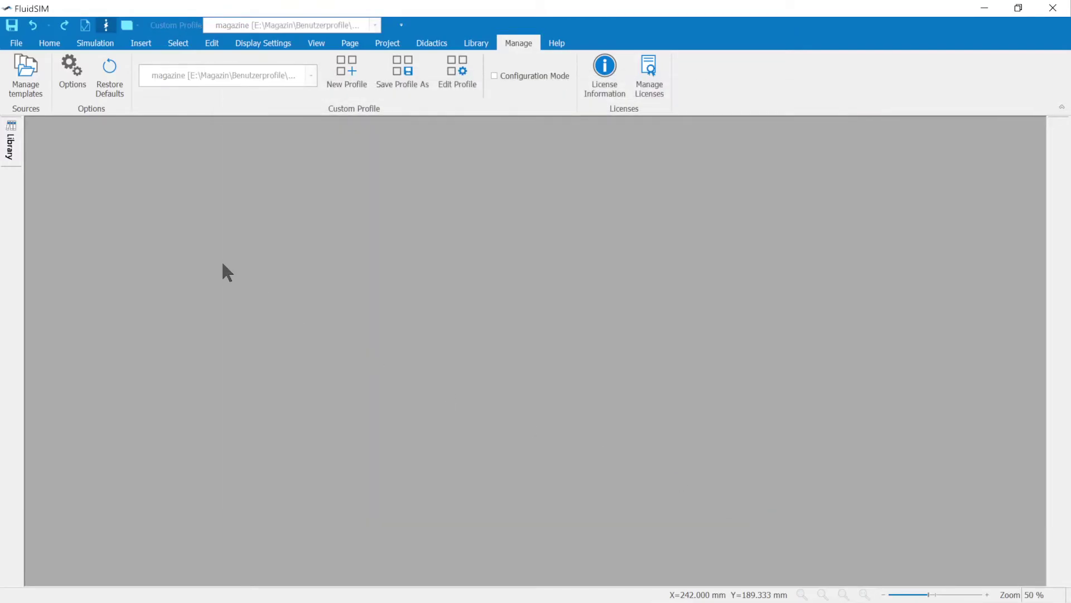
click(28, 90)
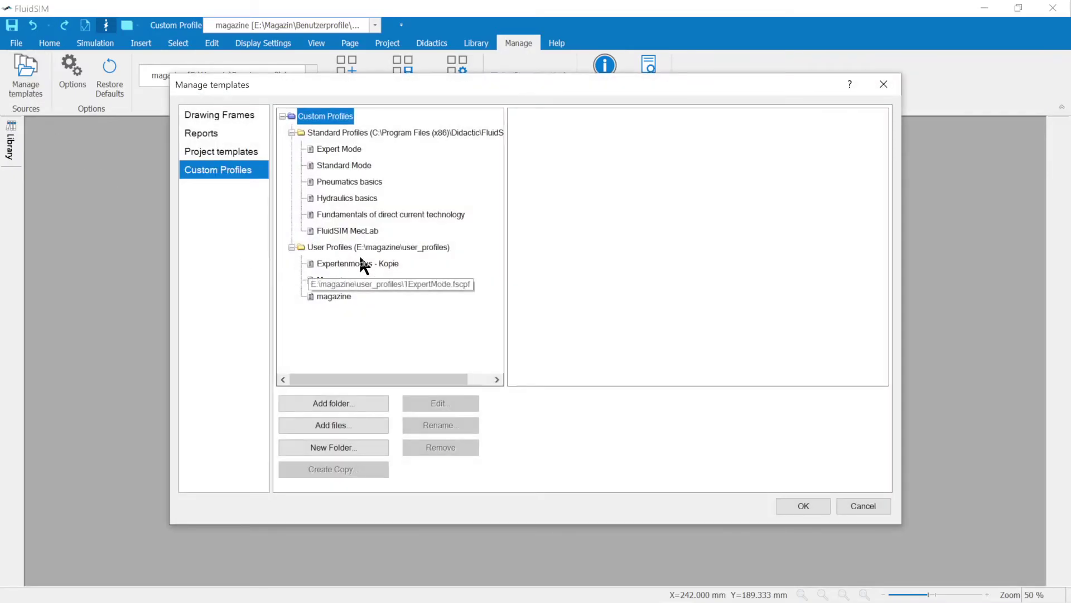
click(362, 252)
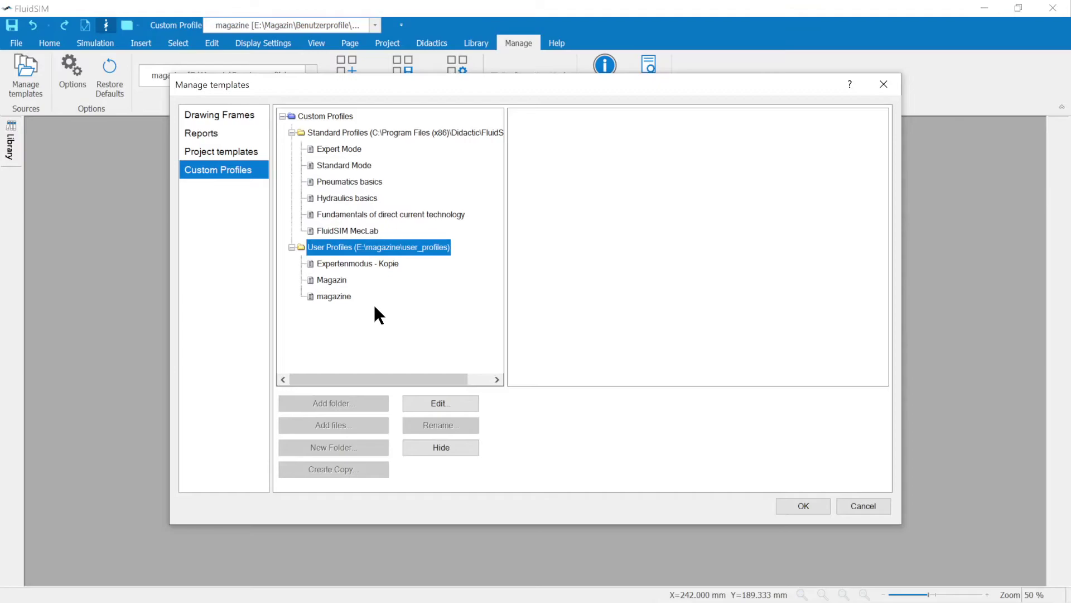
click(345, 165)
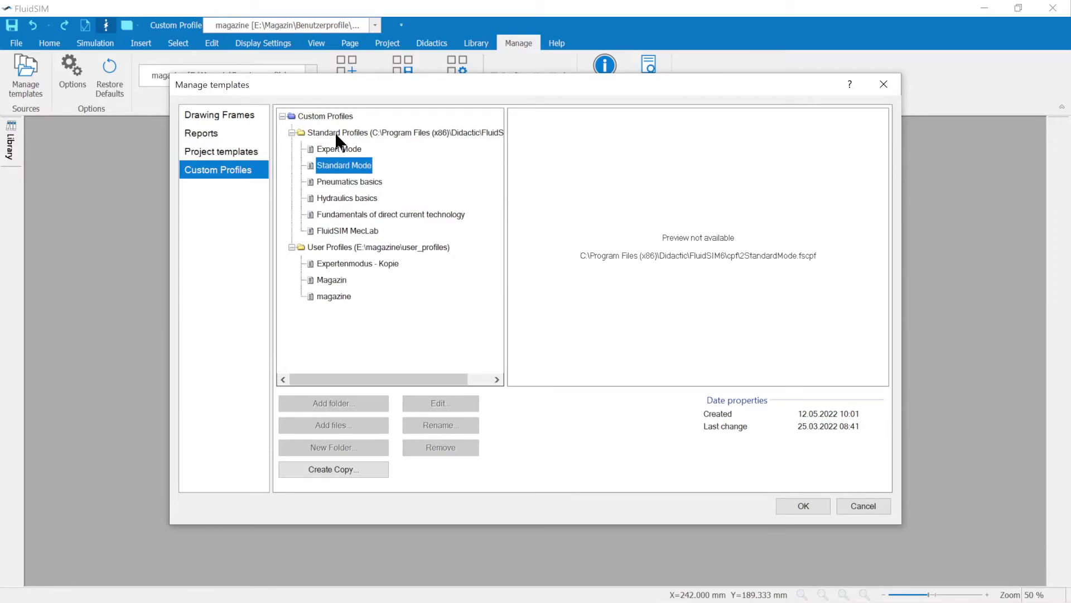
click(335, 132)
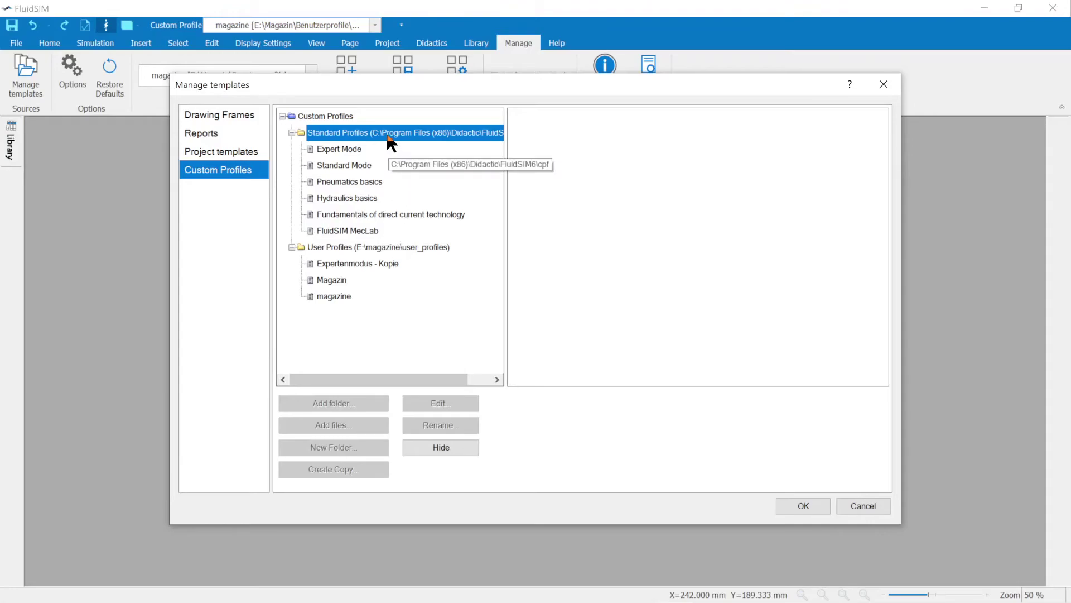
click(446, 448)
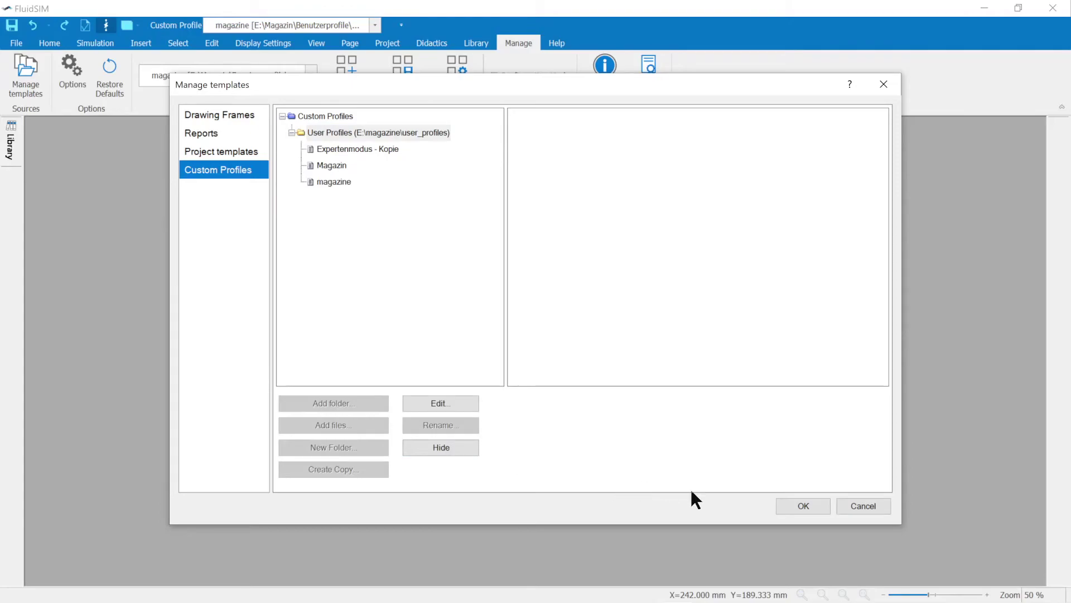
click(803, 506)
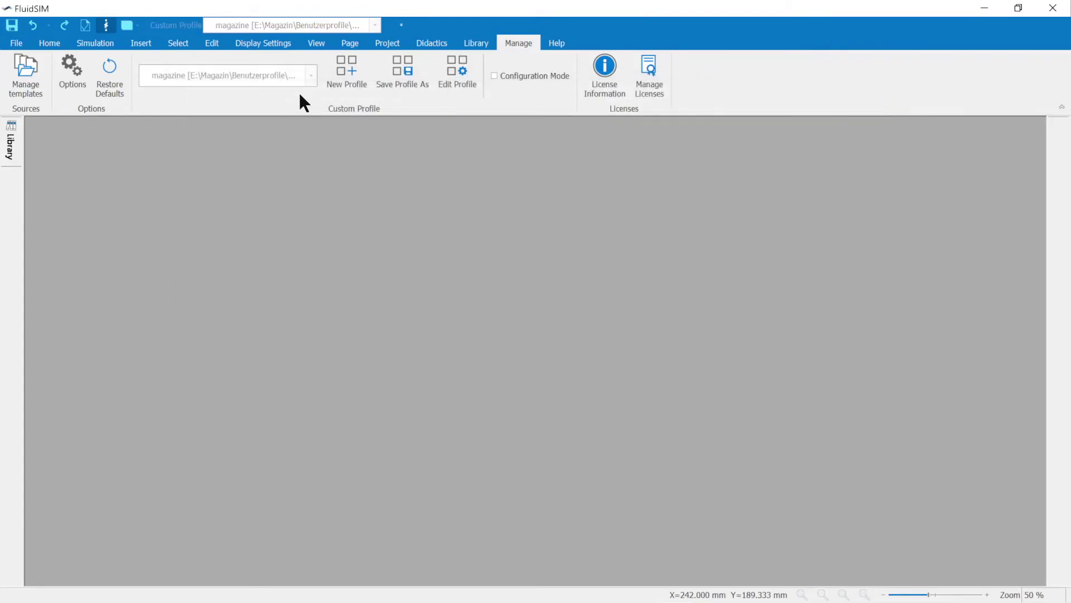
Step: Save a copy of the Expert Mode profile into E:\magazine\user_profiles
click(374, 25)
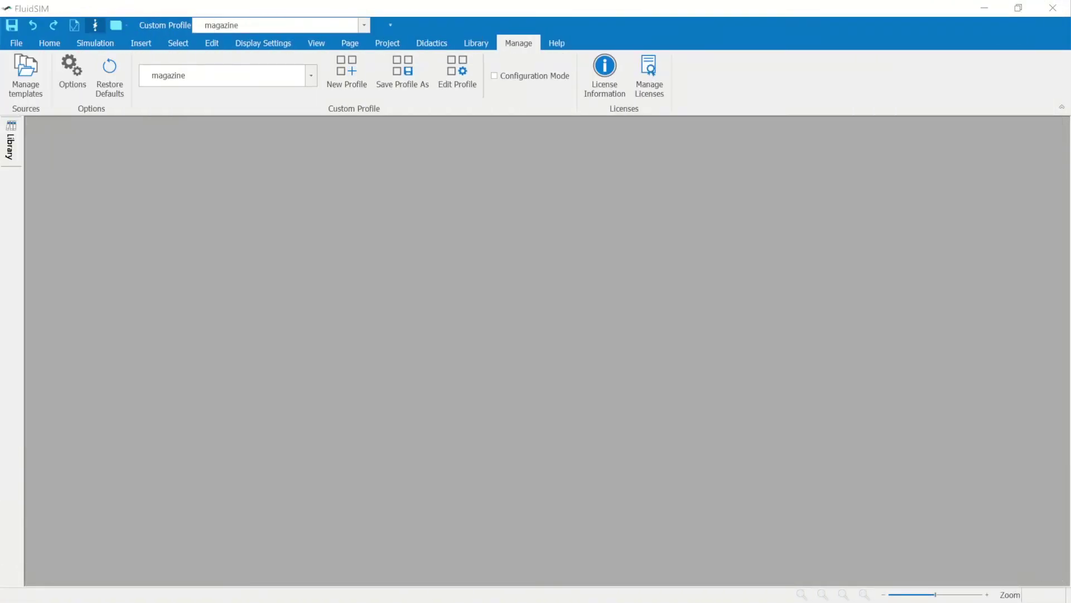
click(24, 83)
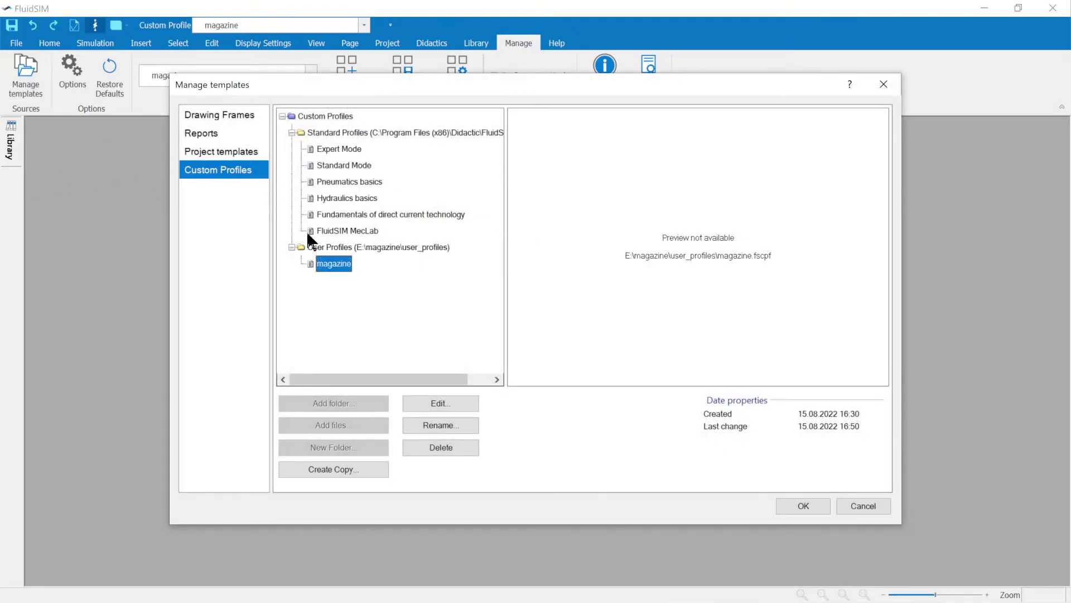
click(342, 134)
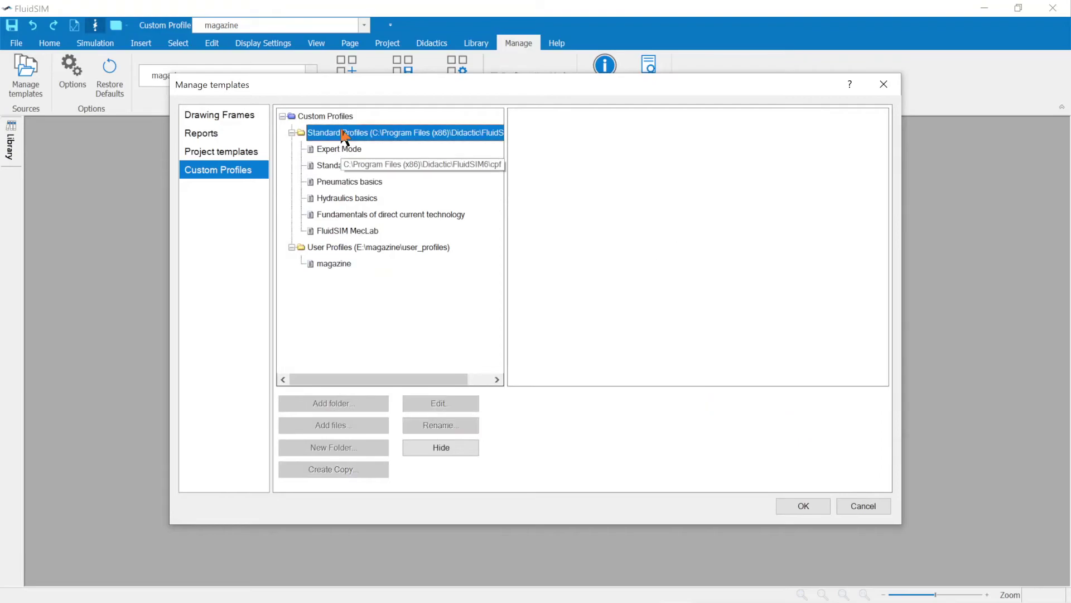
click(334, 150)
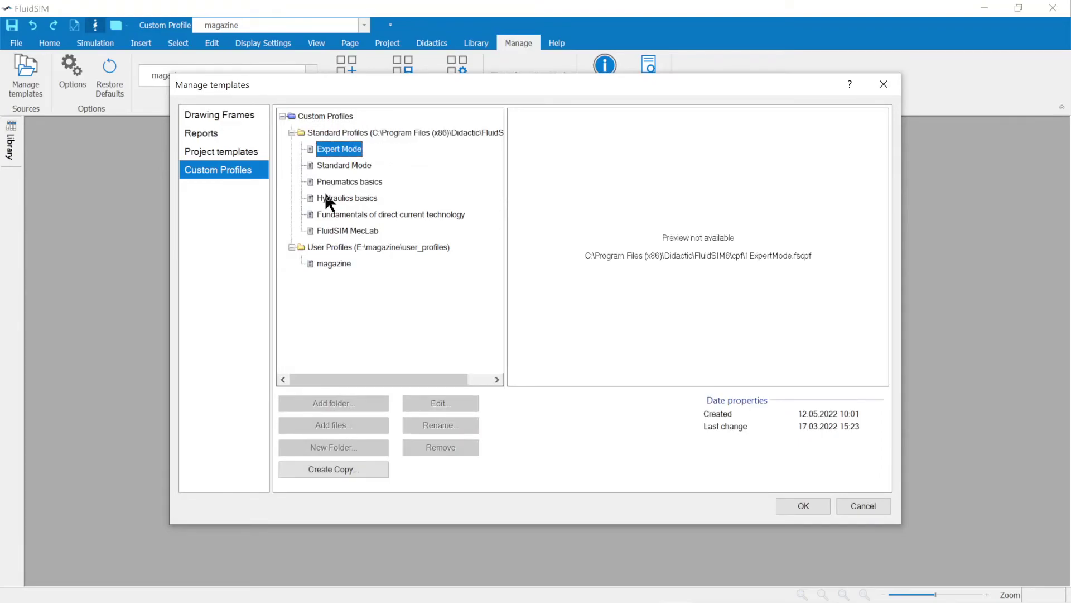
click(312, 469)
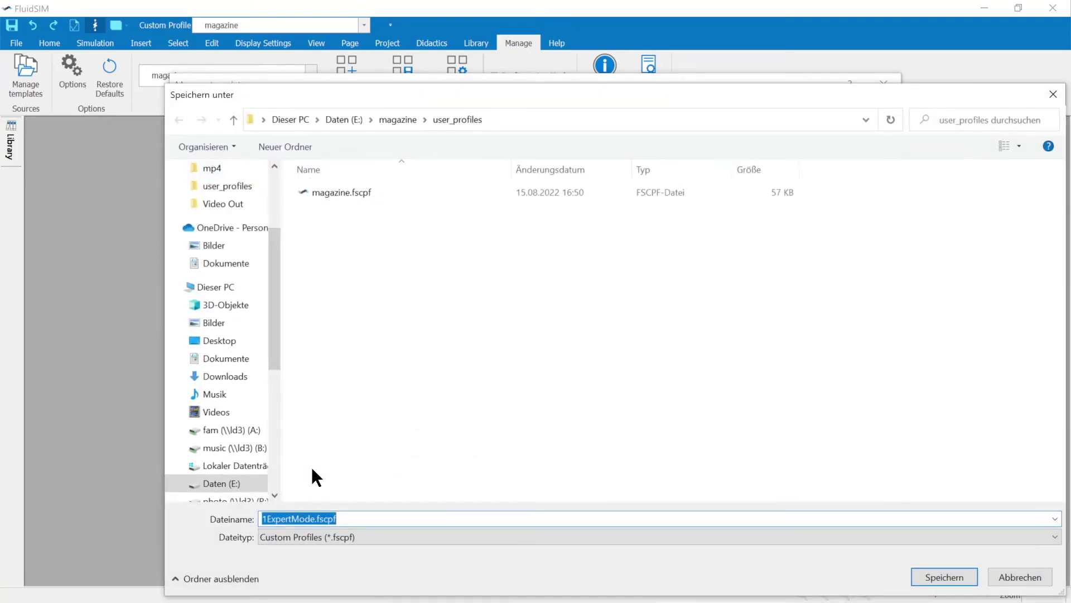
click(944, 577)
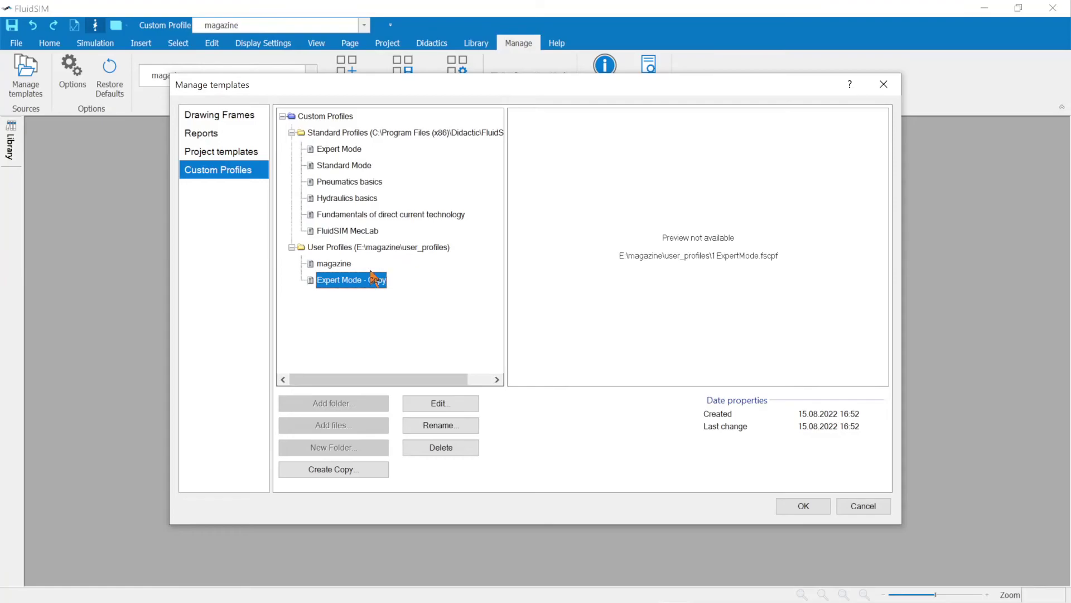
Step: Load 'Expert Mode - Copy' and point User Profiles to E:\magazine\user_profiles
click(434, 403)
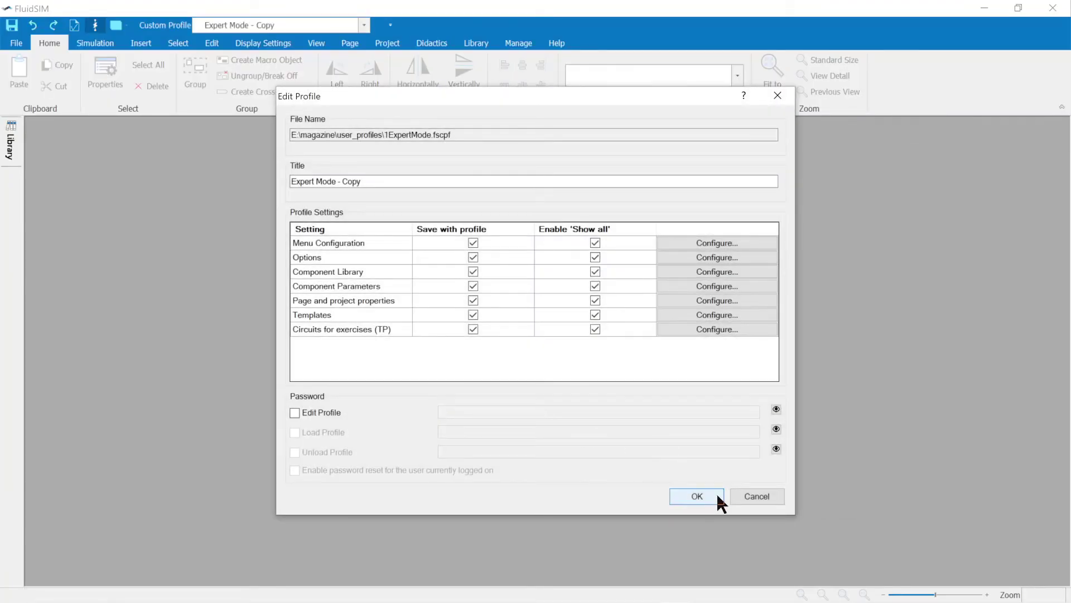
click(708, 497)
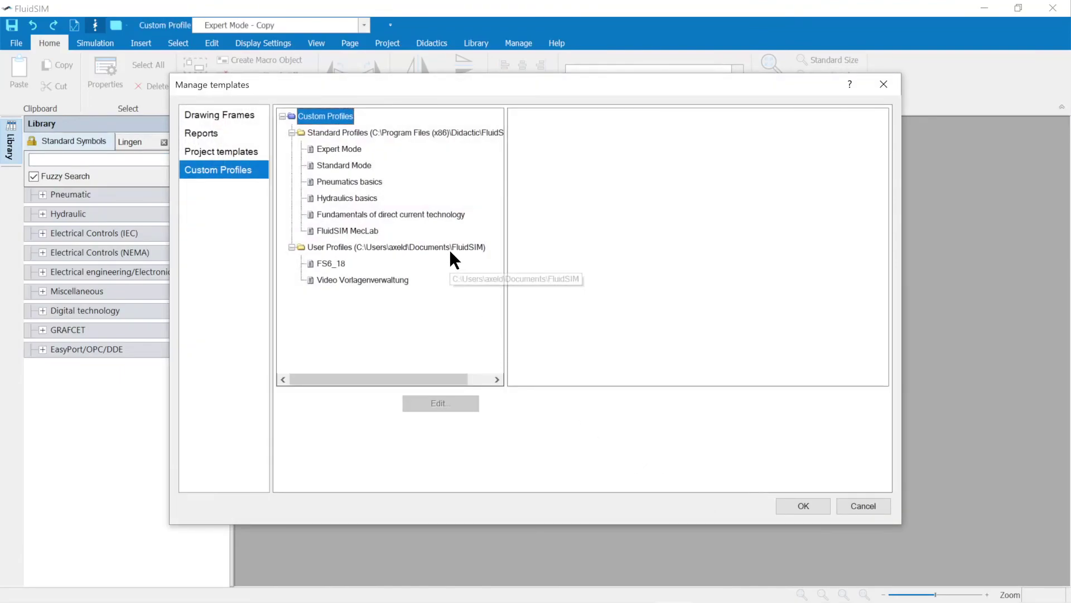
click(451, 249)
click(455, 404)
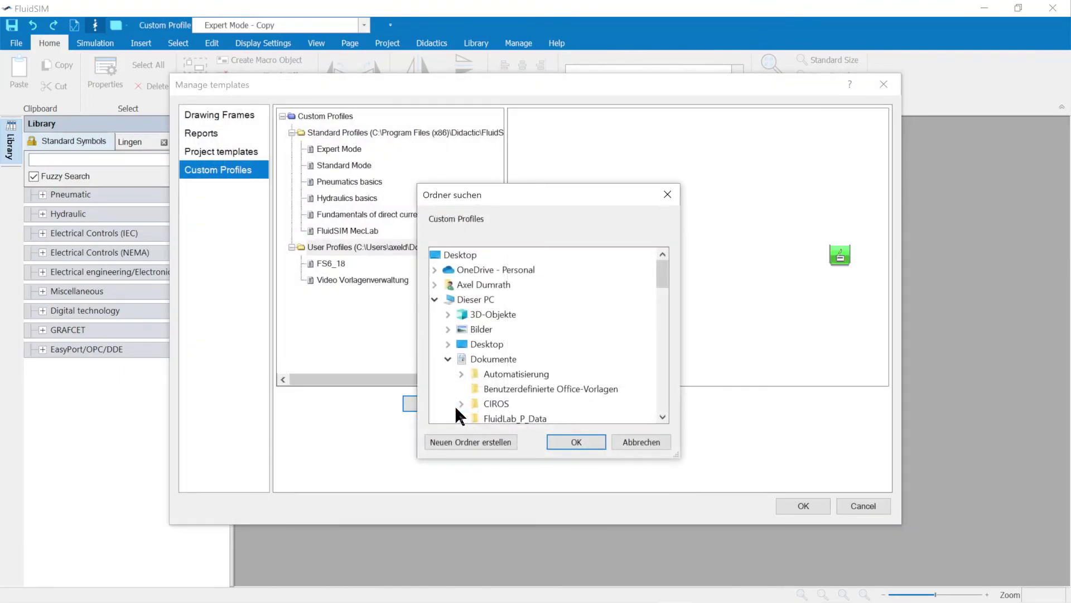
click(456, 361)
scroll(454, 359, down, 1)
scroll(455, 360, down, 3)
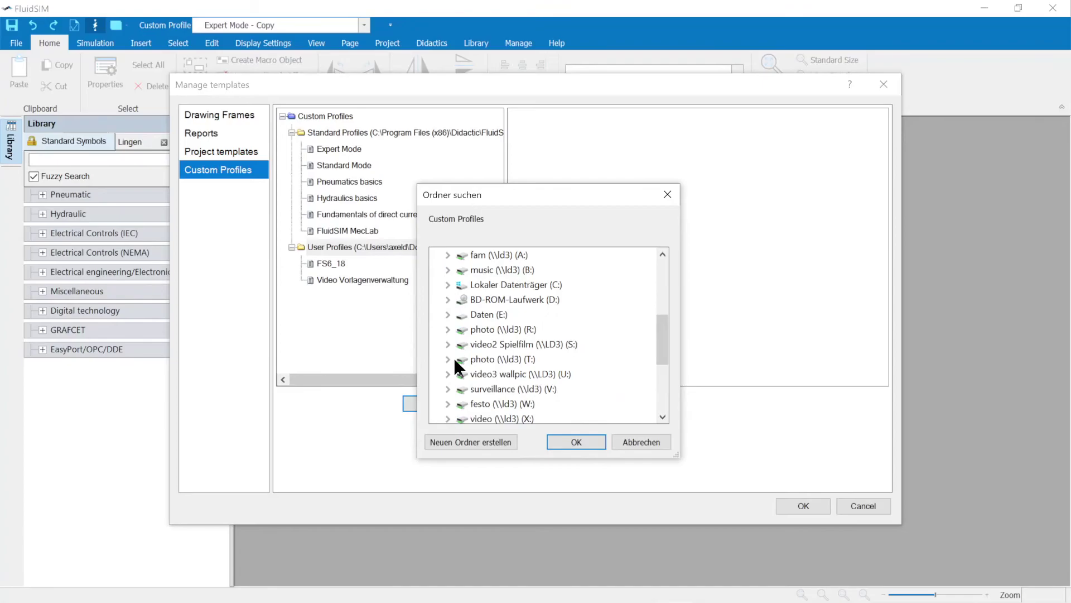
click(442, 314)
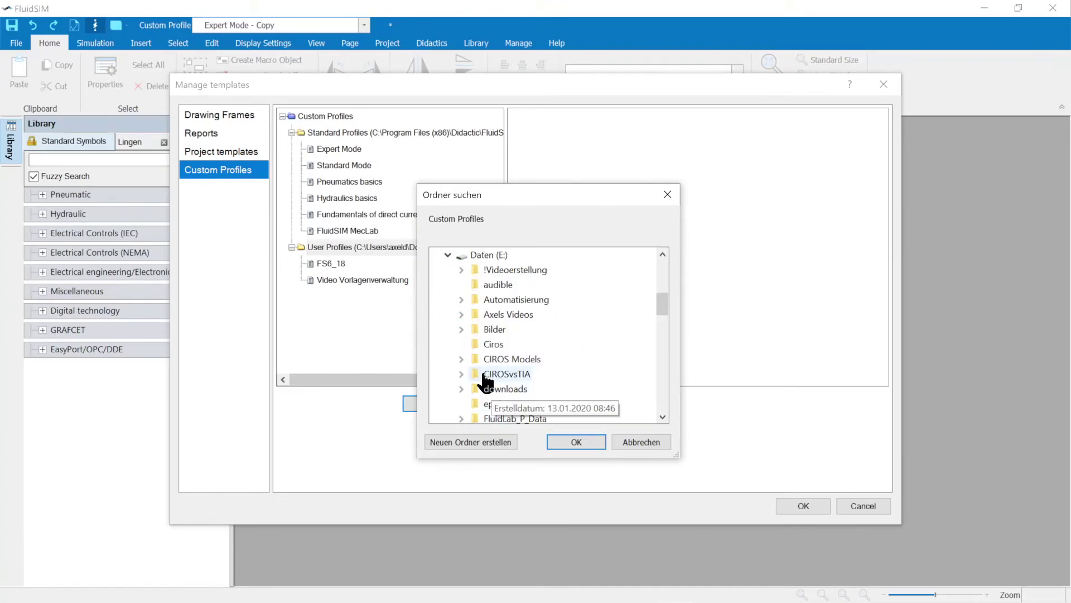
scroll(483, 379, down, 3)
scroll(483, 379, down, 1)
scroll(476, 373, down, 1)
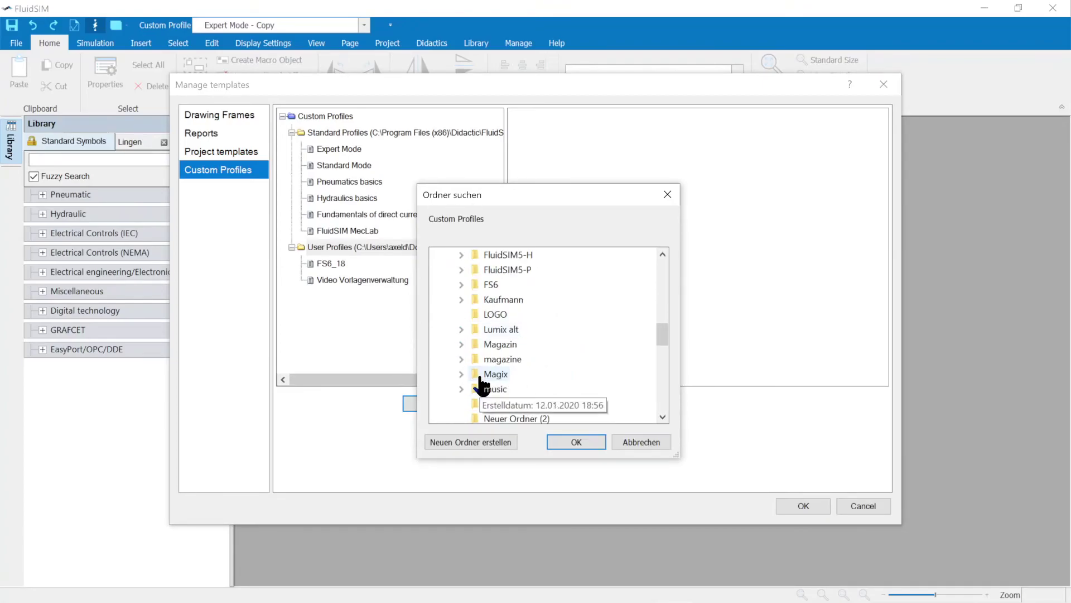
click(467, 357)
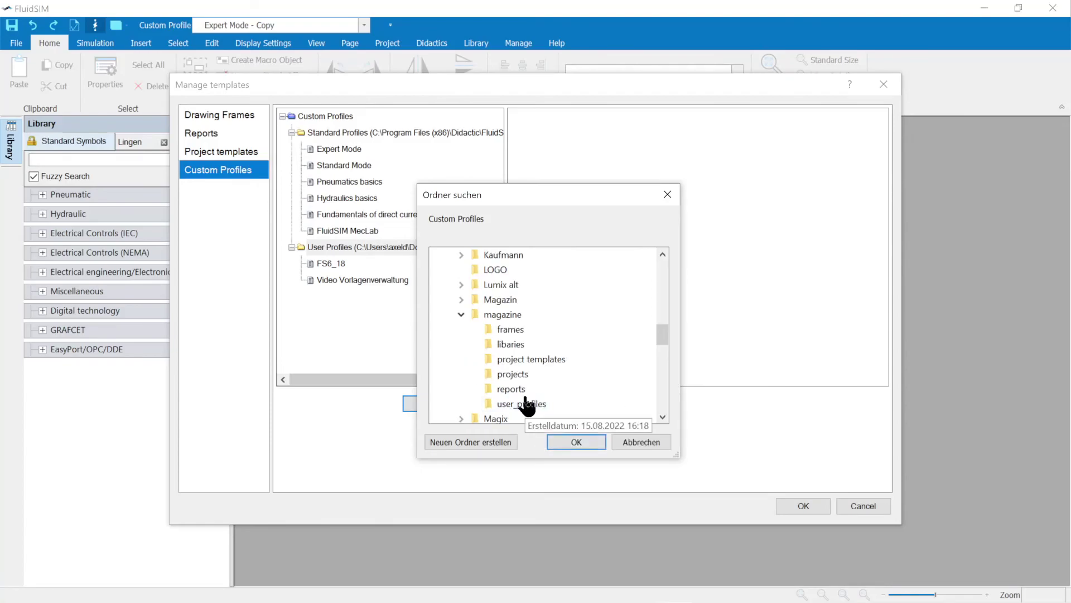
click(522, 403)
click(563, 442)
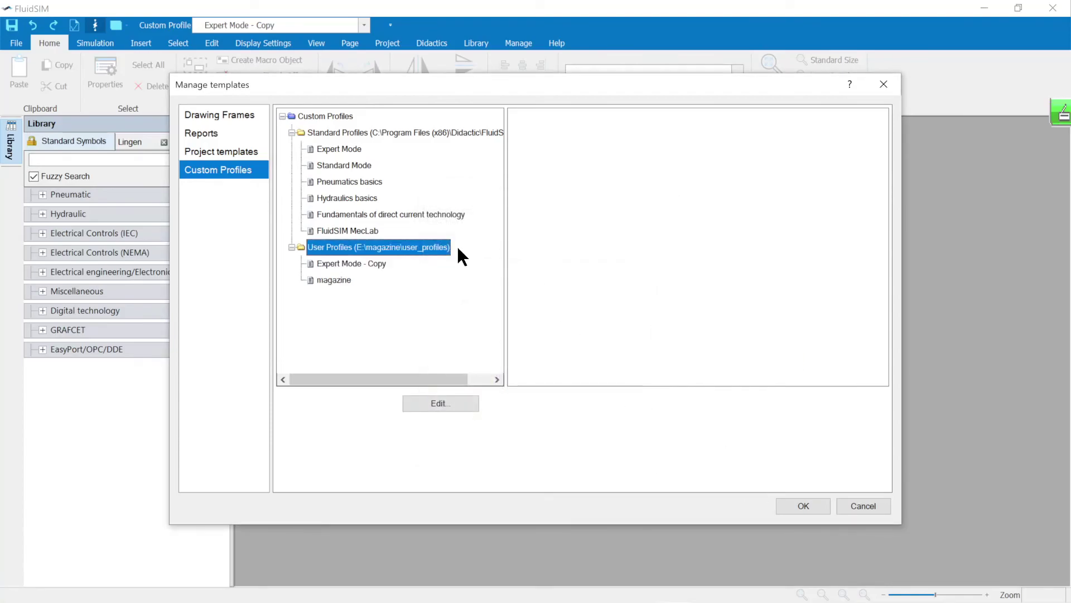
Step: Hide the Standard Profiles folder via its context menu and close the template manager
right_click(369, 135)
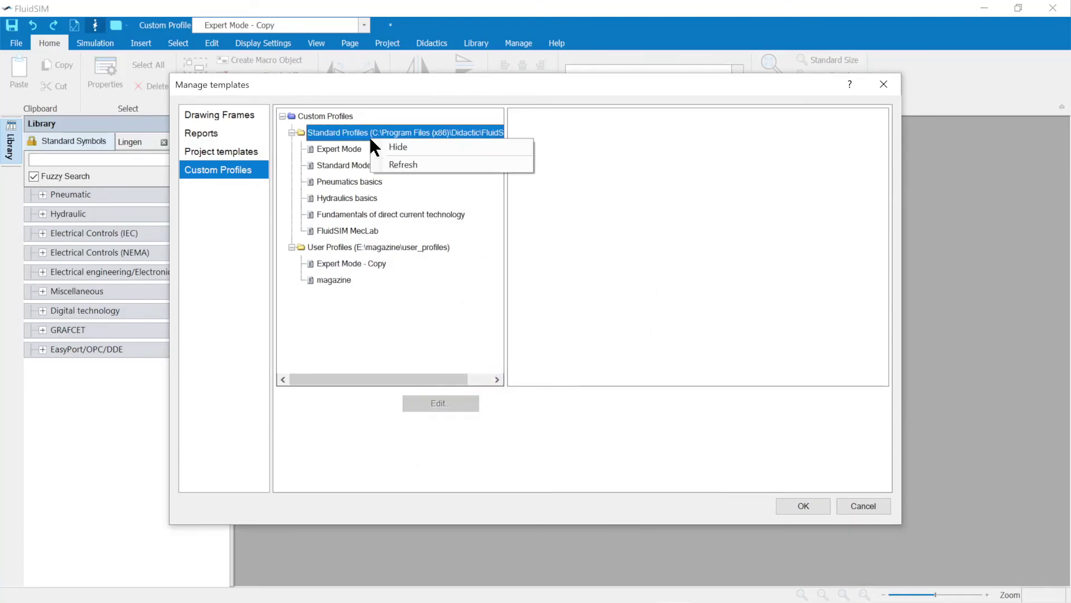
click(402, 148)
click(796, 505)
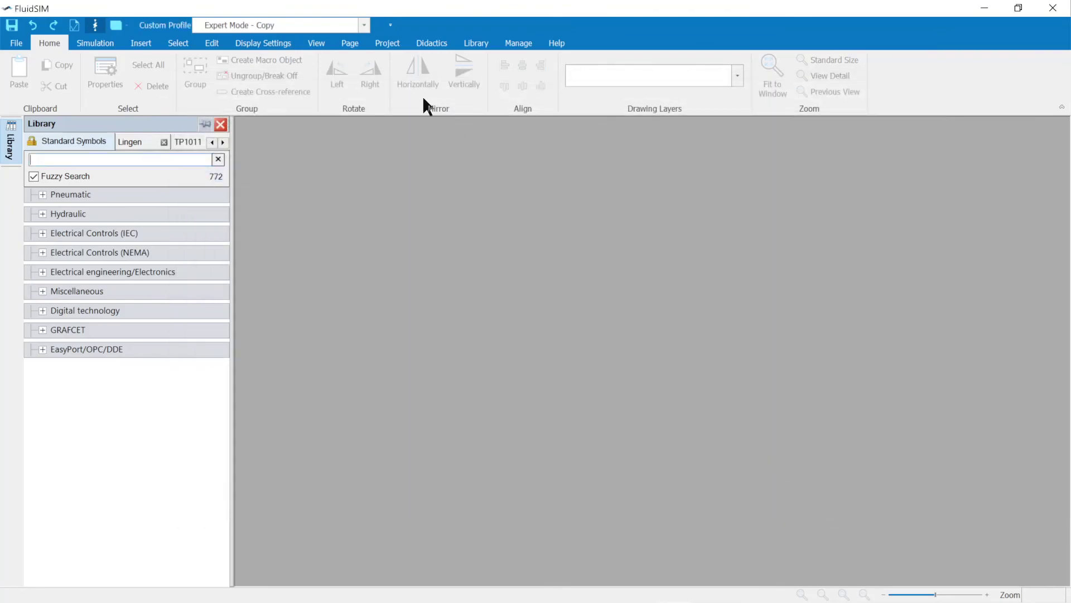
Step: Visit the stack magazine, pneumatic, electrical, GRAFCET, parts list and reports bookmarks in order
click(365, 26)
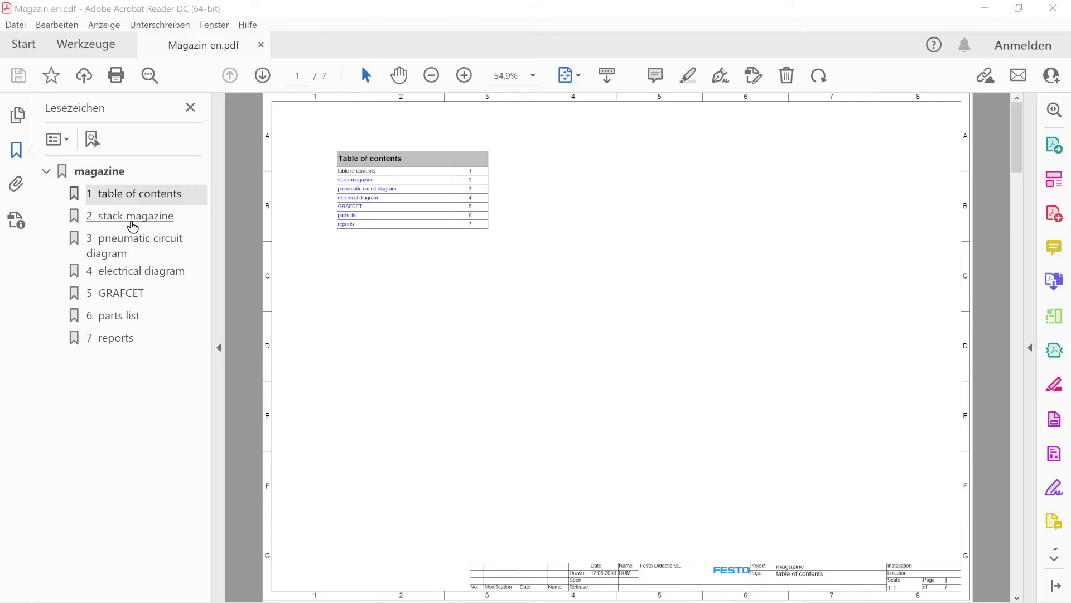
click(132, 226)
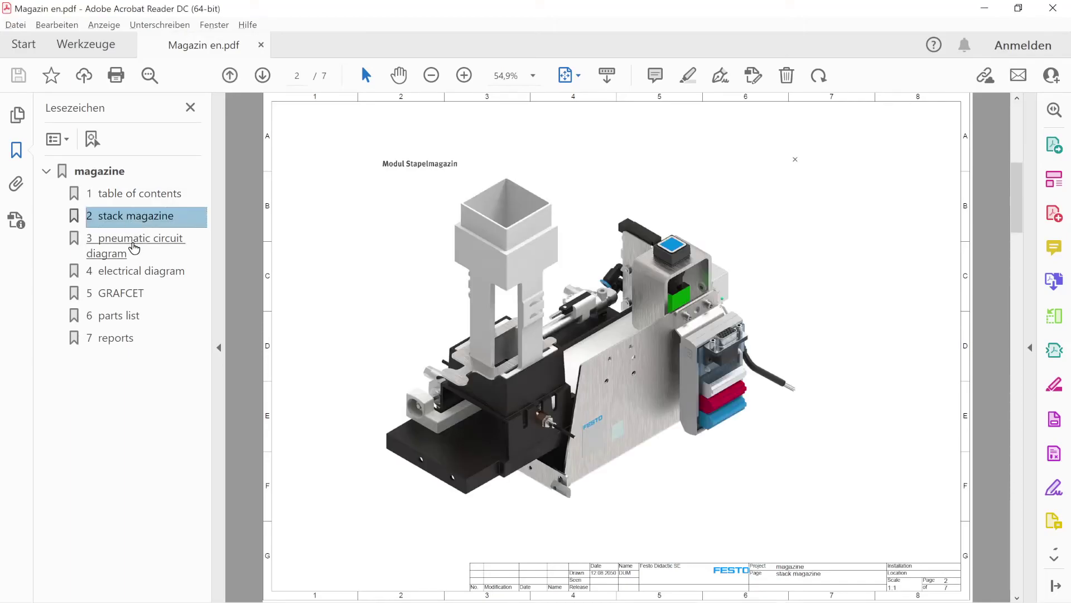
click(134, 248)
click(131, 277)
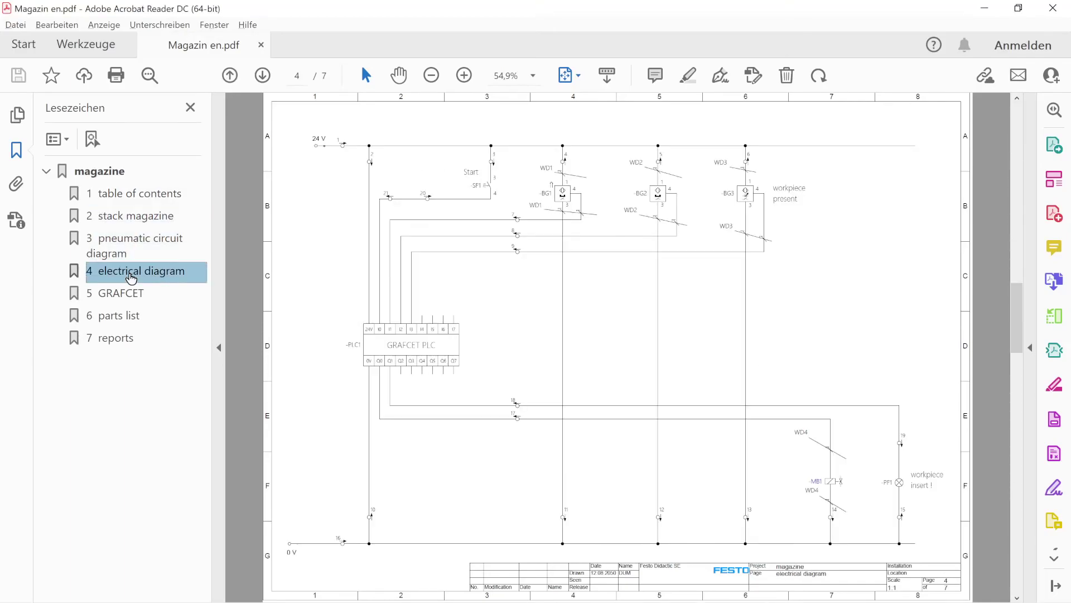
click(129, 297)
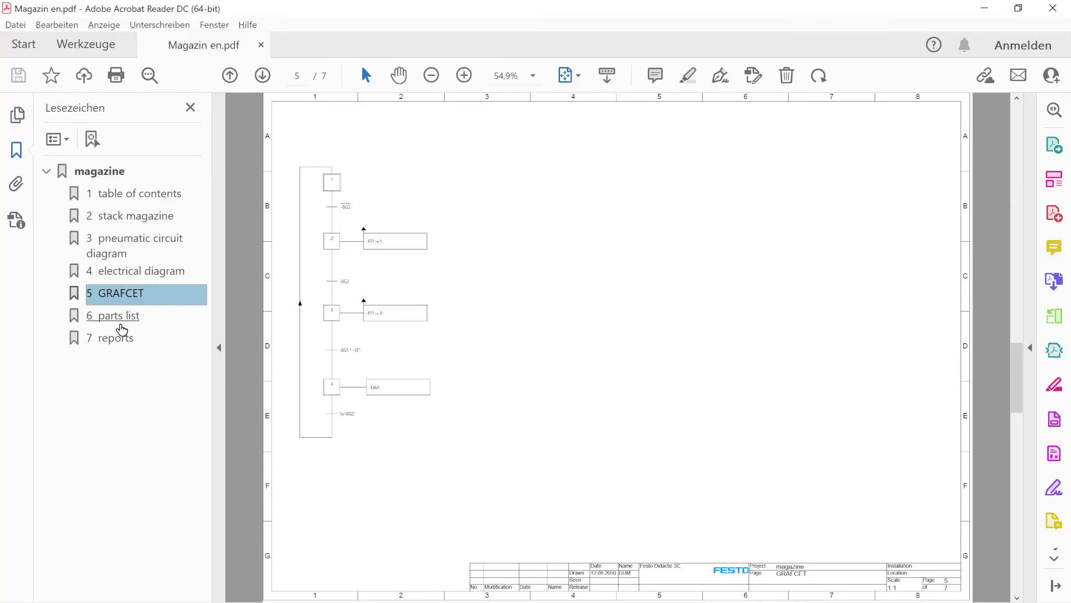
click(122, 327)
click(112, 343)
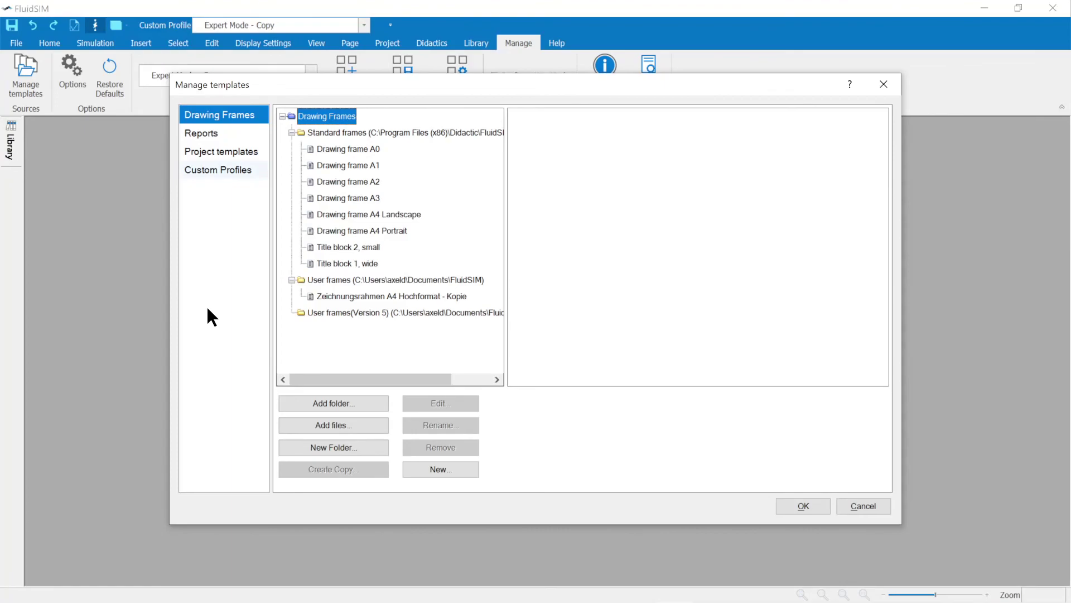
Step: Browse the Project templates and Reports categories, ending on Custom Profiles
click(209, 151)
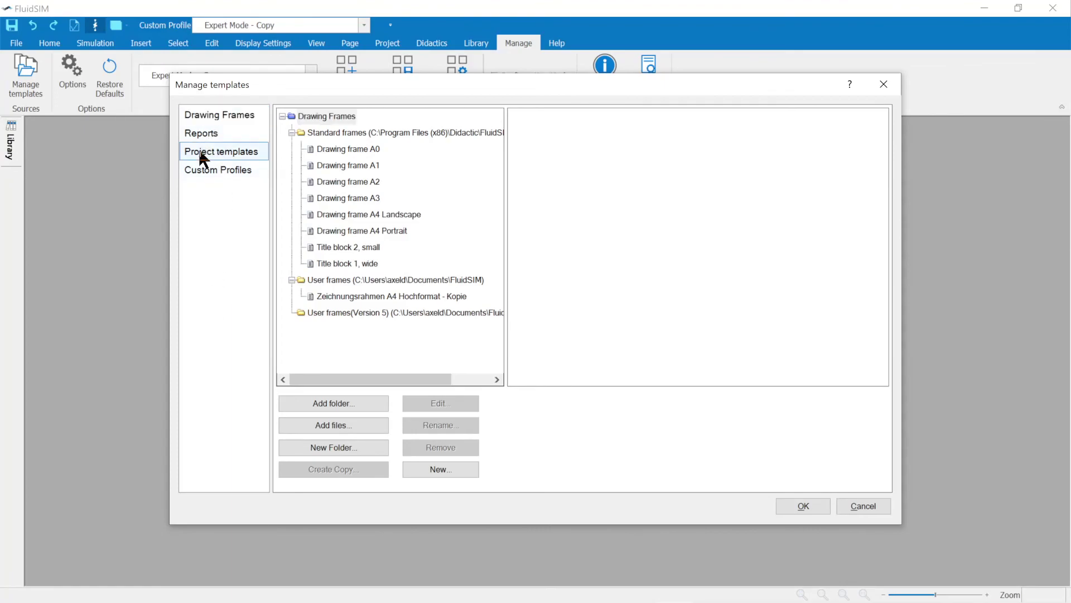
click(202, 138)
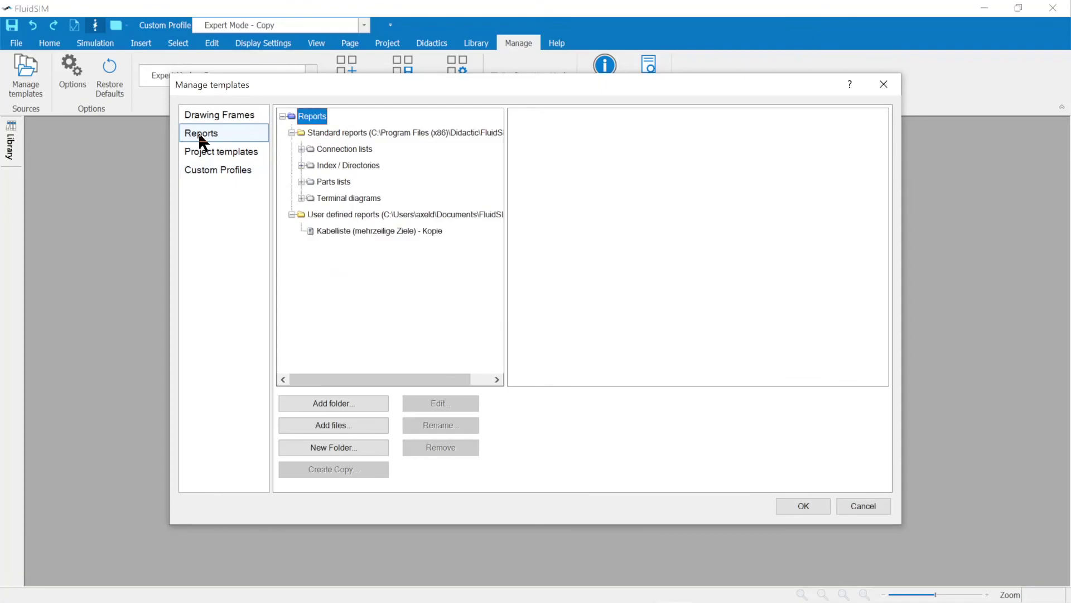
click(201, 173)
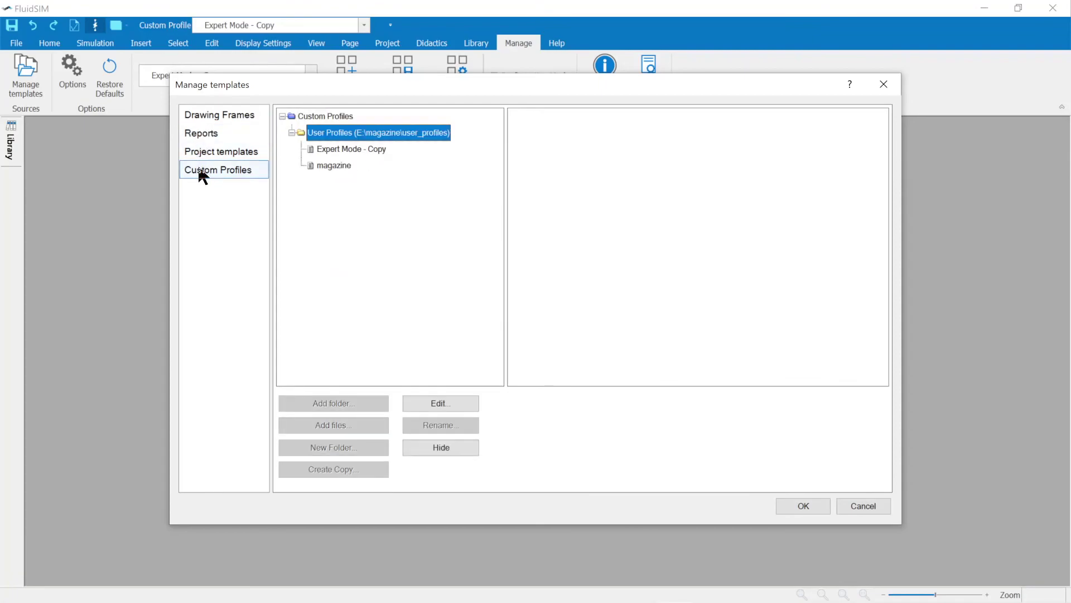